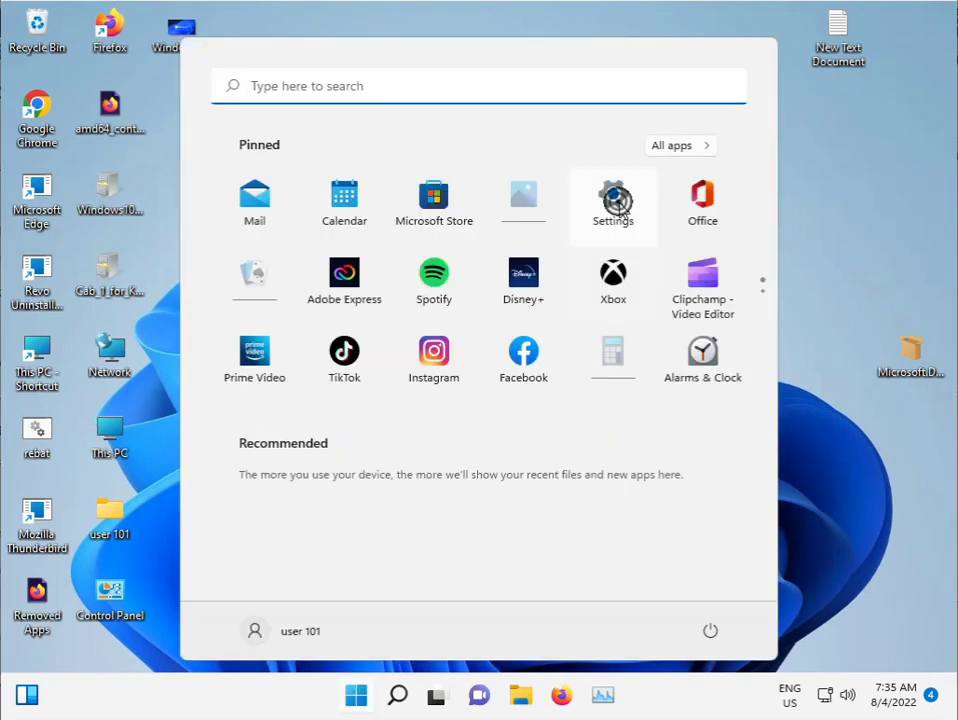
# Open Settings and go to System › Troubleshoot › Other troubleshooters.
pyautogui.click(616, 203)
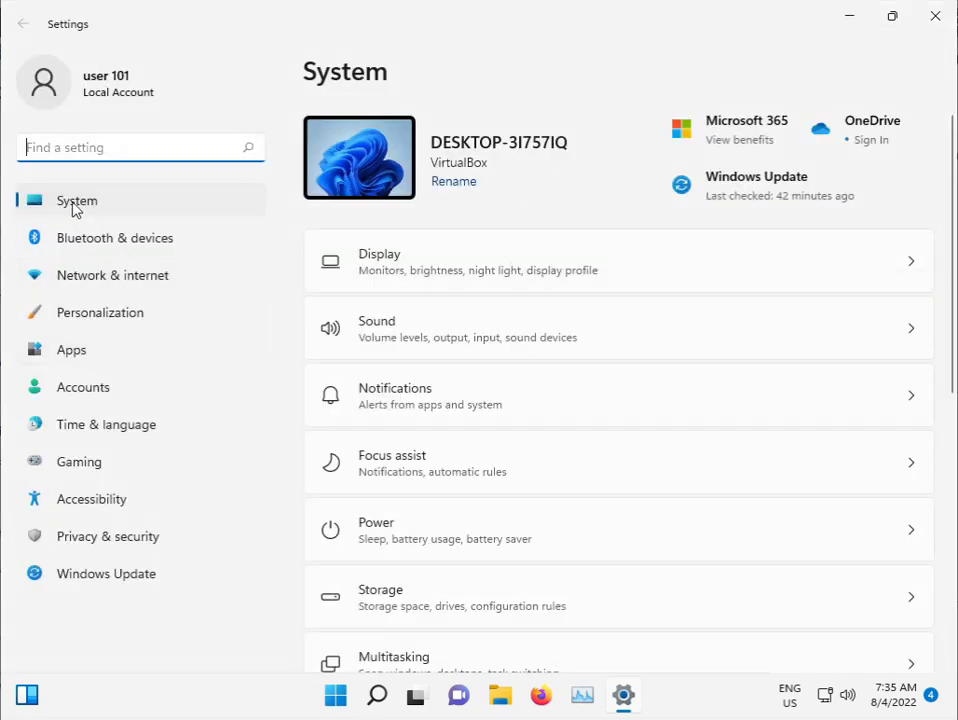
pyautogui.scroll(-5, 472, 438)
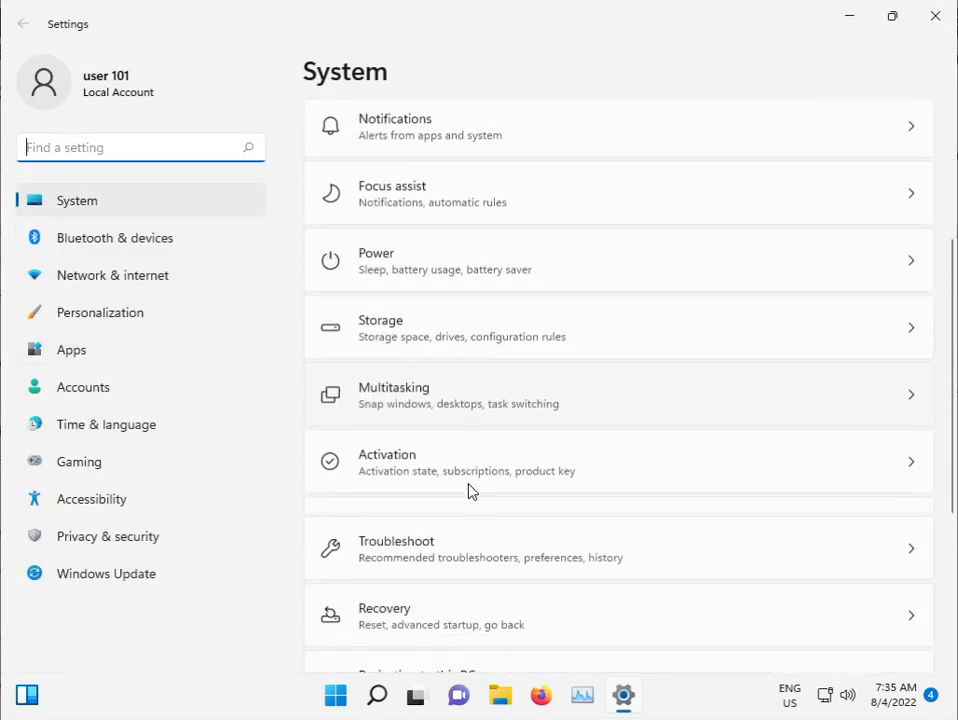
pyautogui.click(419, 383)
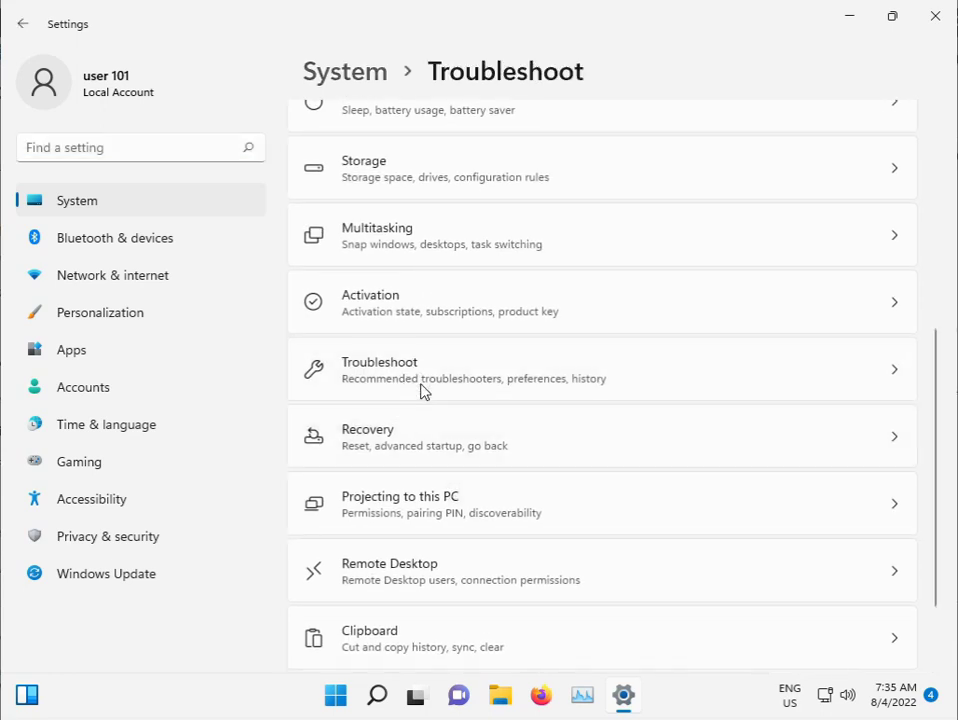
pyautogui.click(533, 305)
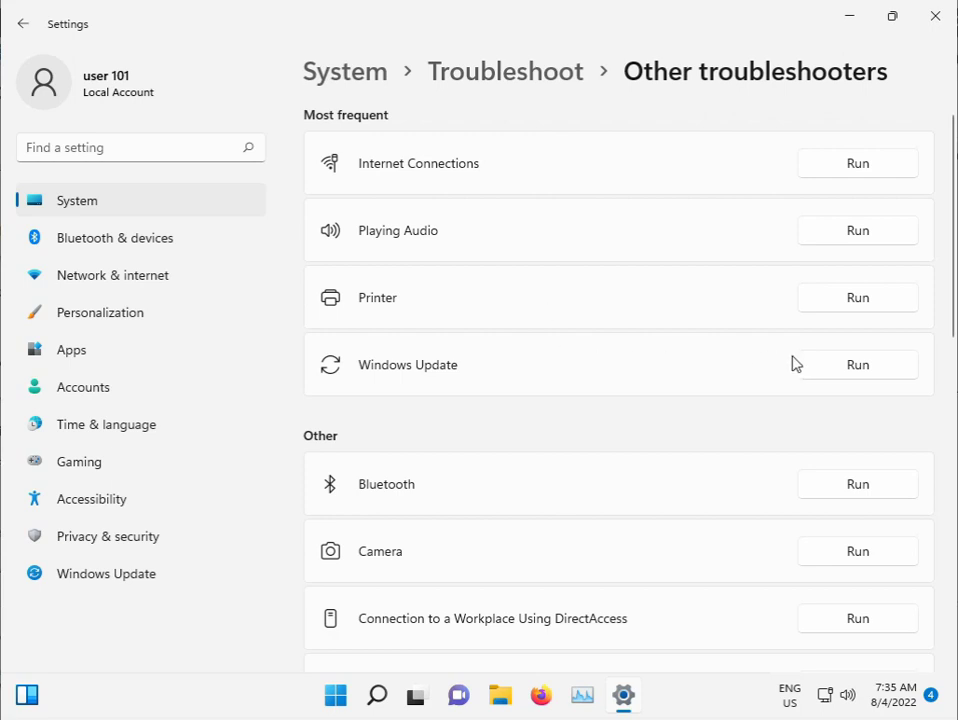
# Run the Windows Update troubleshooter, close Settings, and open the Run box with Win+R.
pyautogui.click(829, 365)
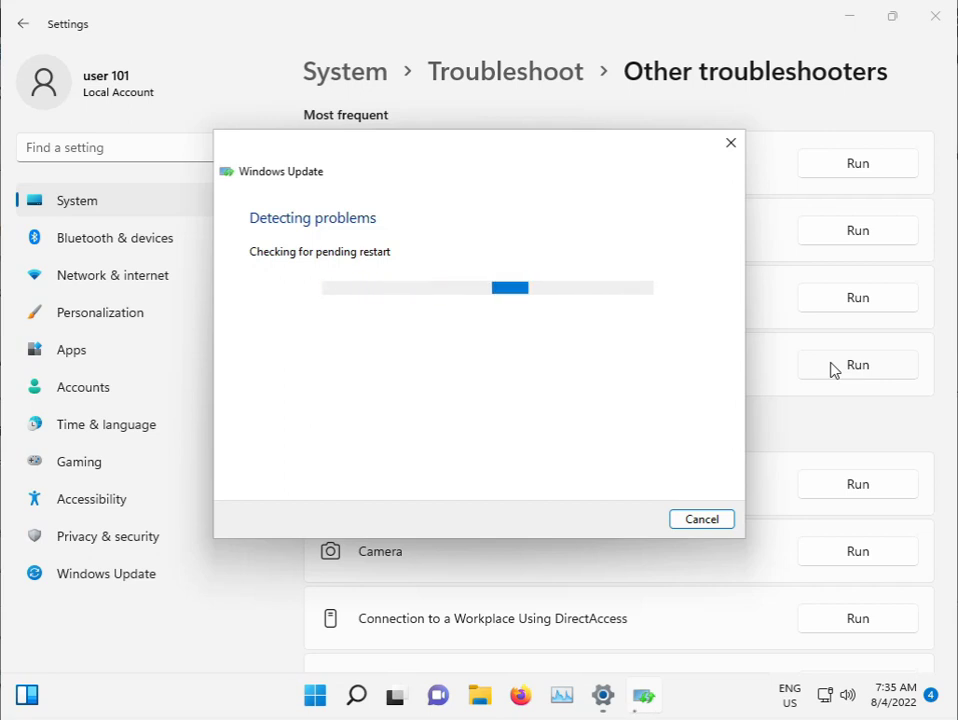
pyautogui.click(934, 17)
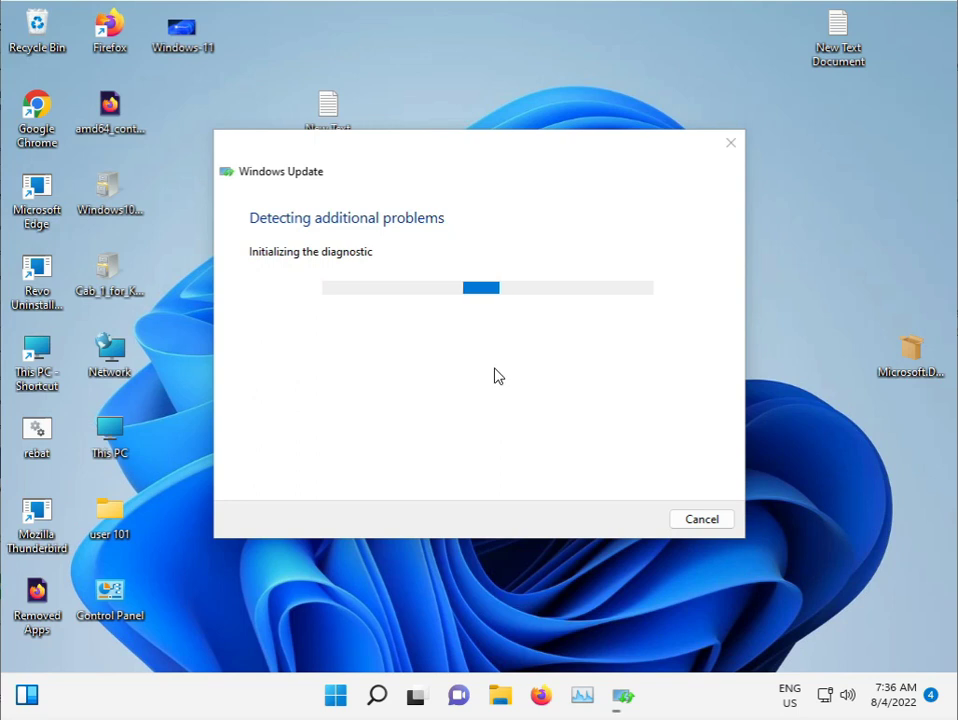
pyautogui.press('super+r')
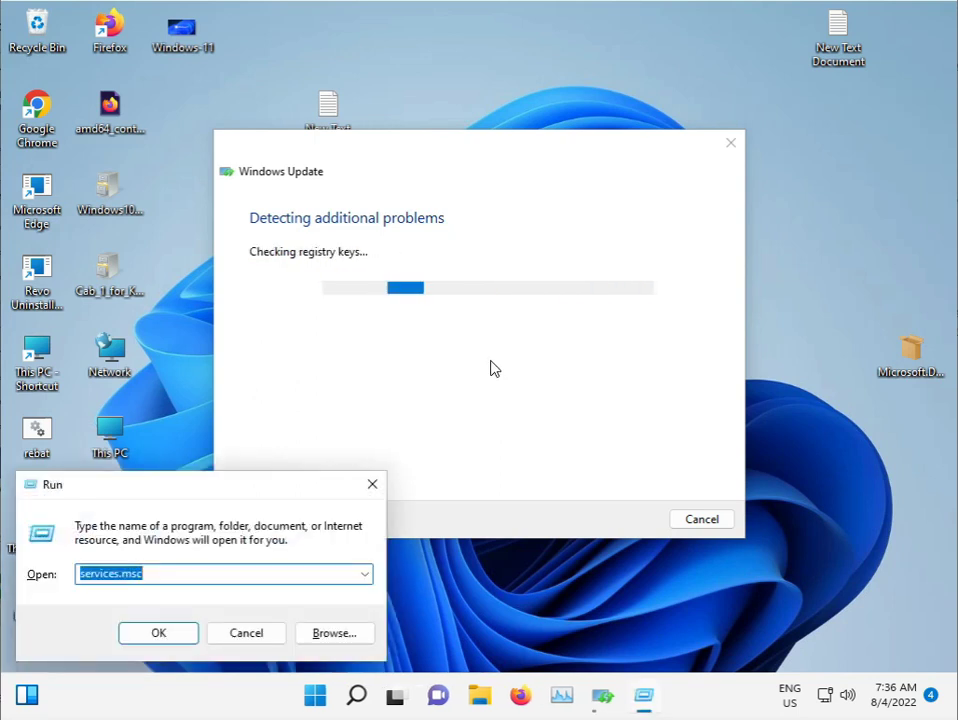
# Dismiss Run, launch Command Prompt as administrator, and close the finished Windows Update troubleshooter.
pyautogui.click(372, 484)
pyautogui.click(345, 697)
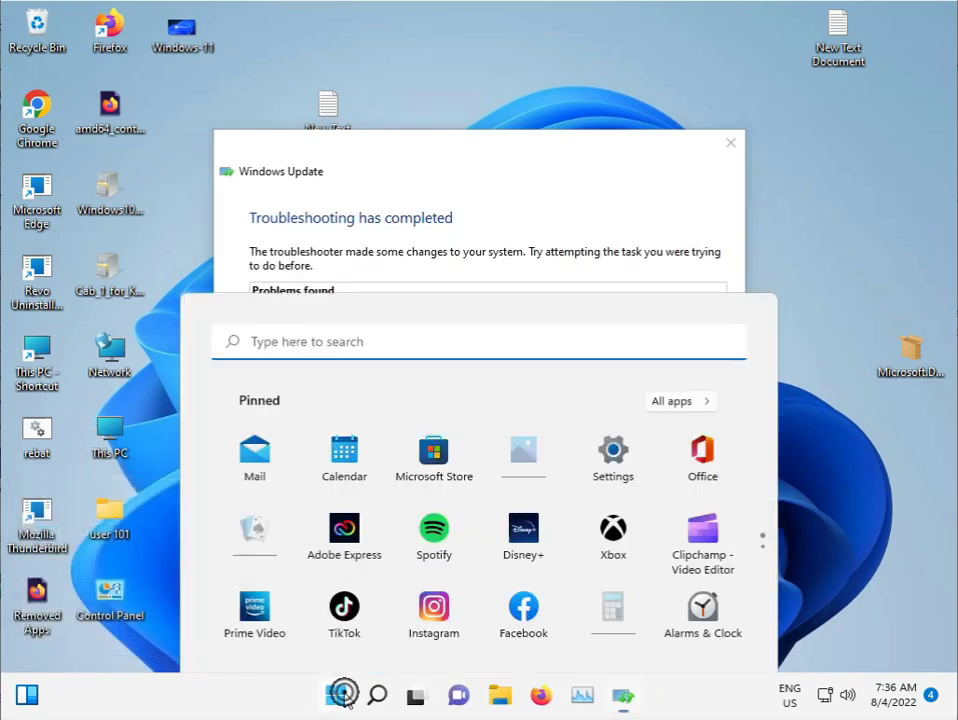
pyautogui.write('cmd')
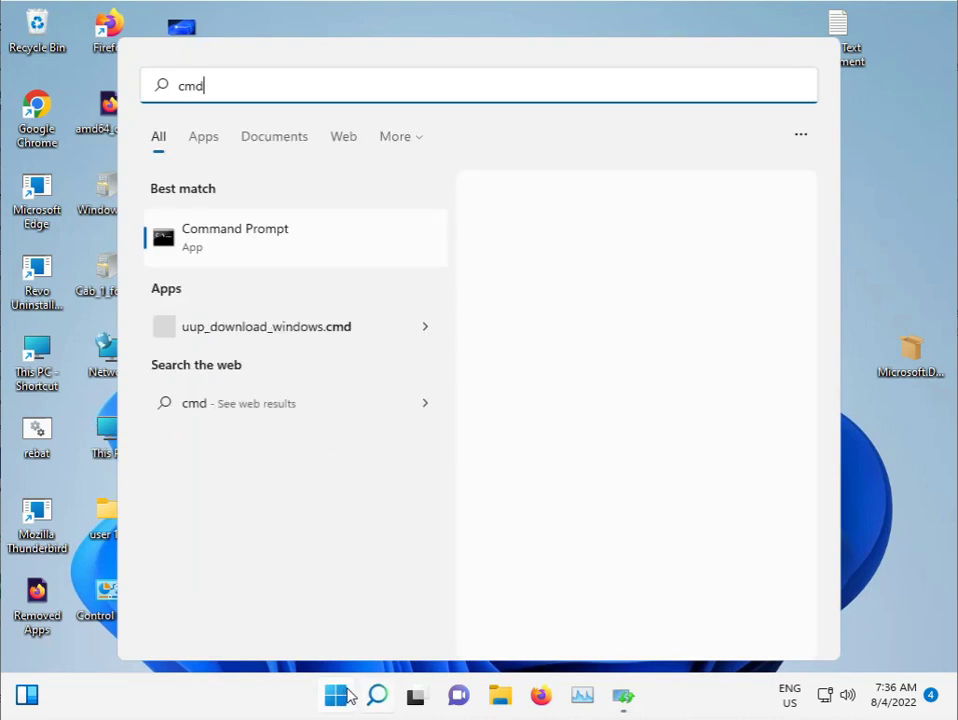
pyautogui.rightClick(280, 249)
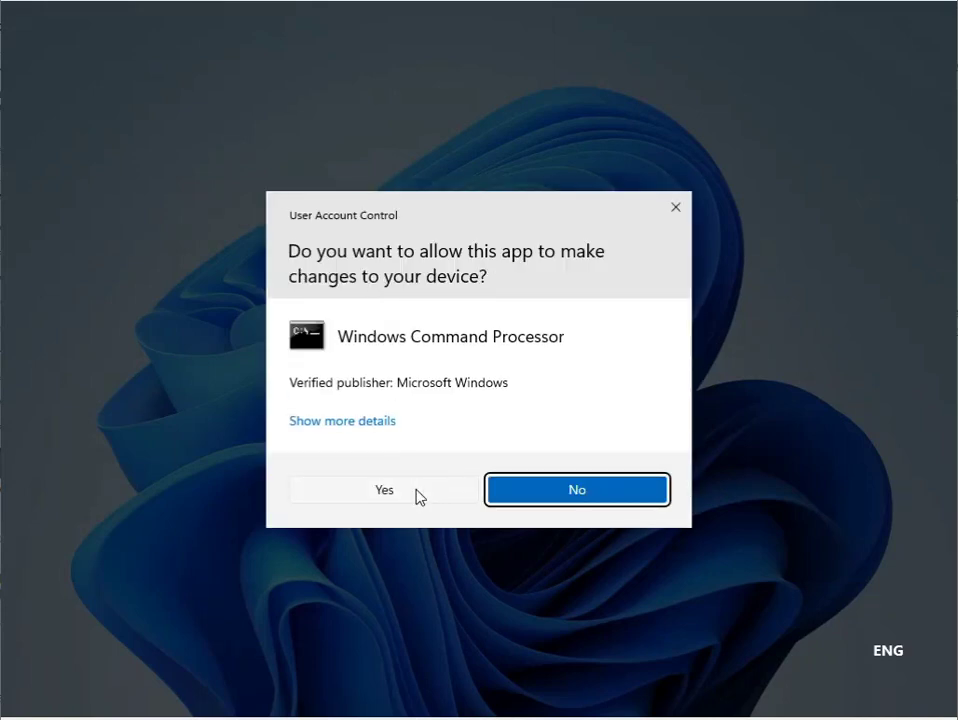
pyautogui.click(381, 492)
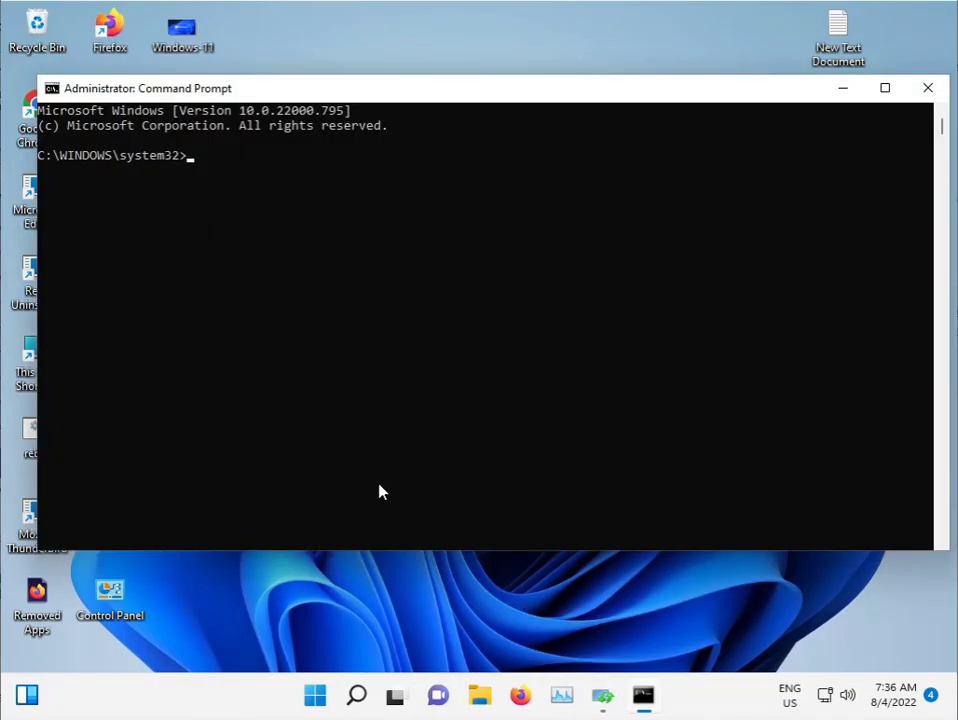
pyautogui.click(602, 695)
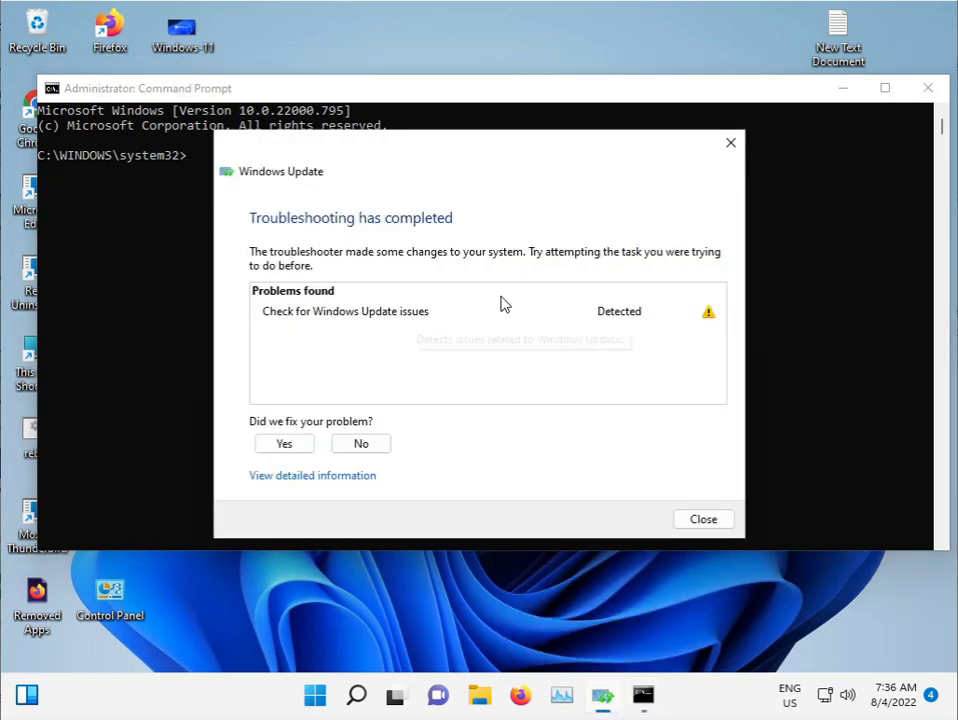
pyautogui.click(736, 142)
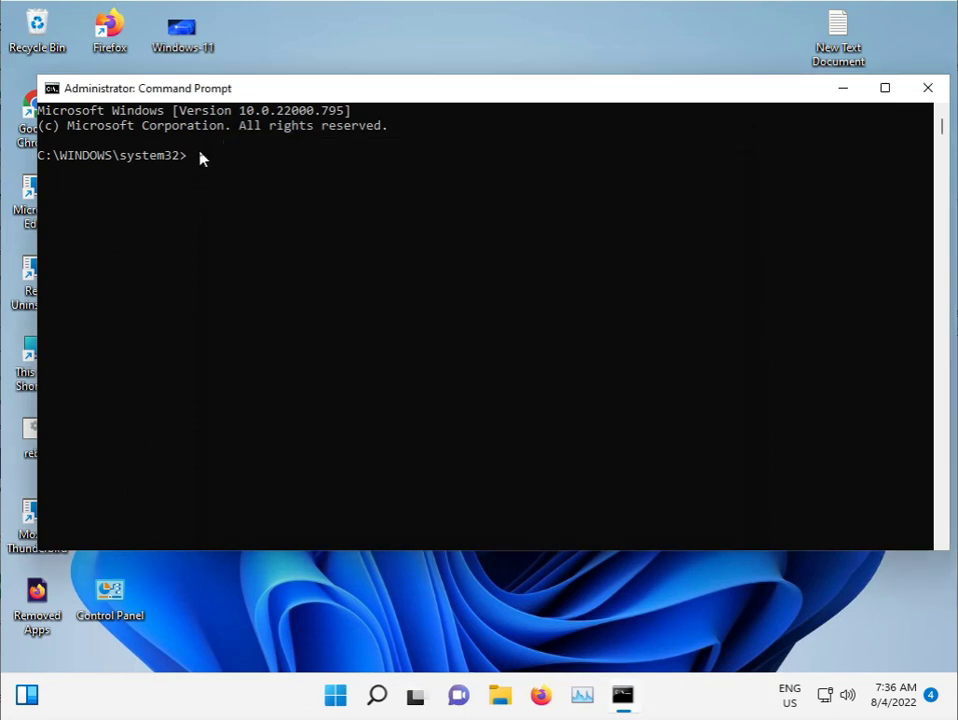
# Run sfc /scannow in the administrator console, then minimise it while it scans.
pyautogui.click(199, 157)
pyautogui.click(191, 157)
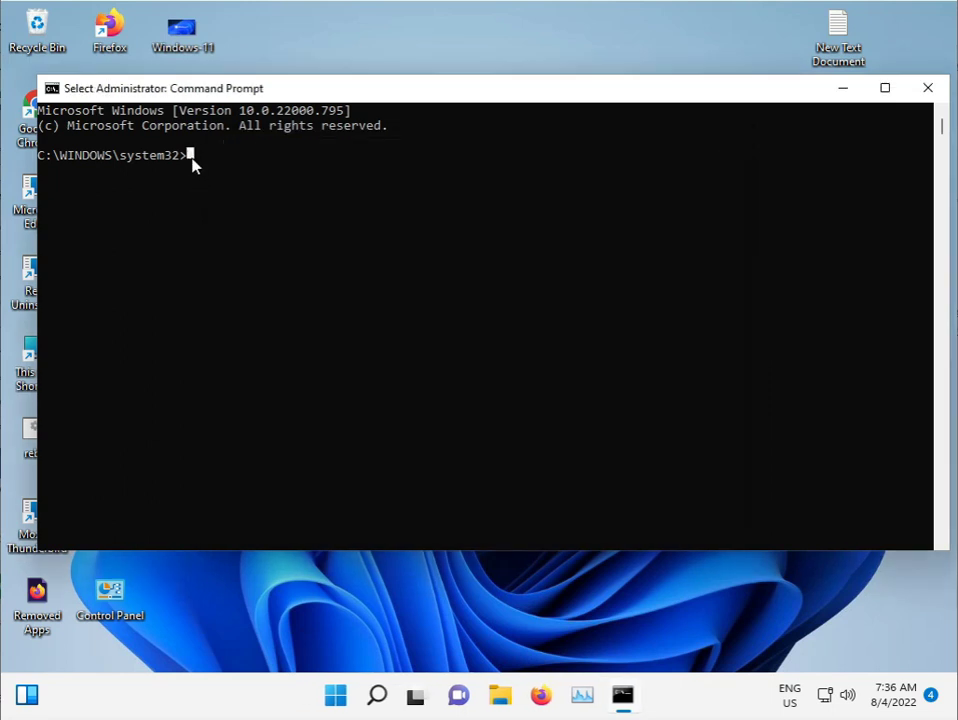
pyautogui.press('Escape')
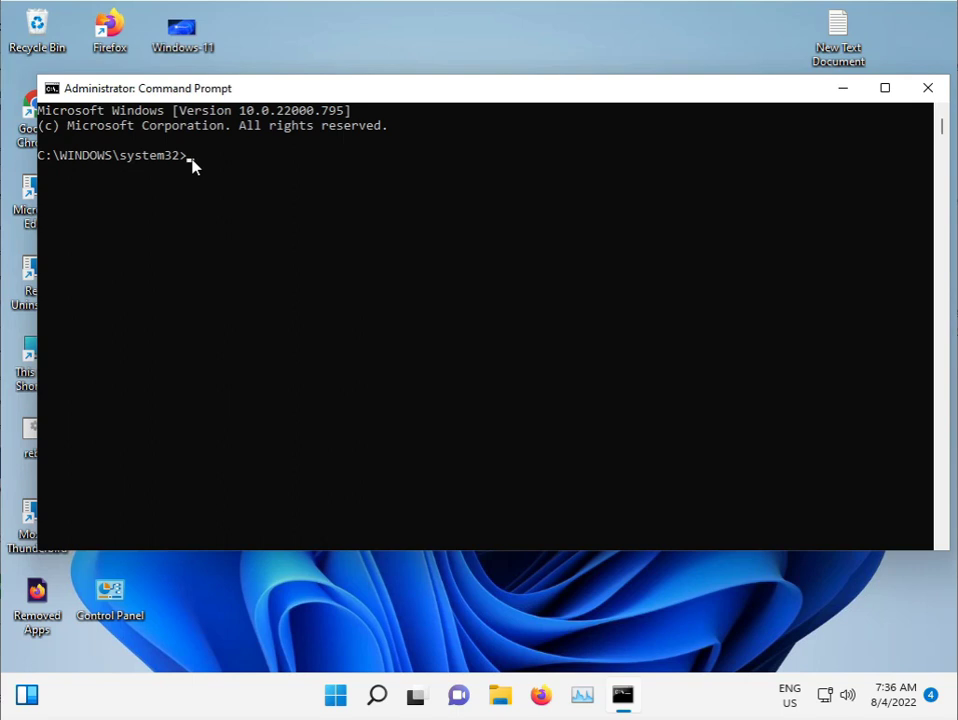
pyautogui.write('sfc /scannow')
pyautogui.press('Return')
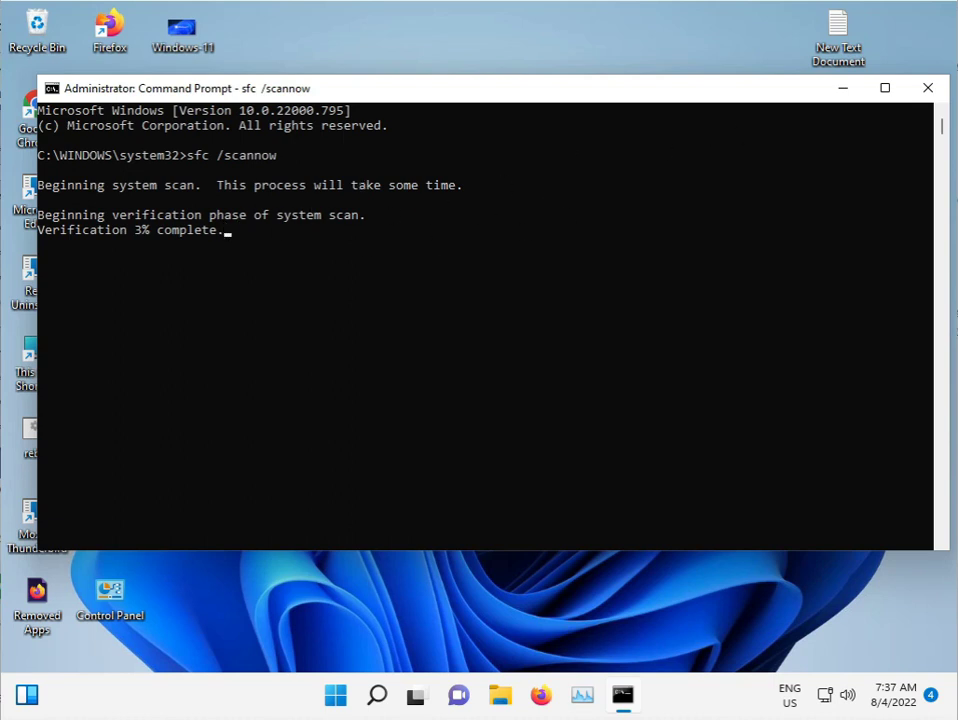
pyautogui.click(838, 92)
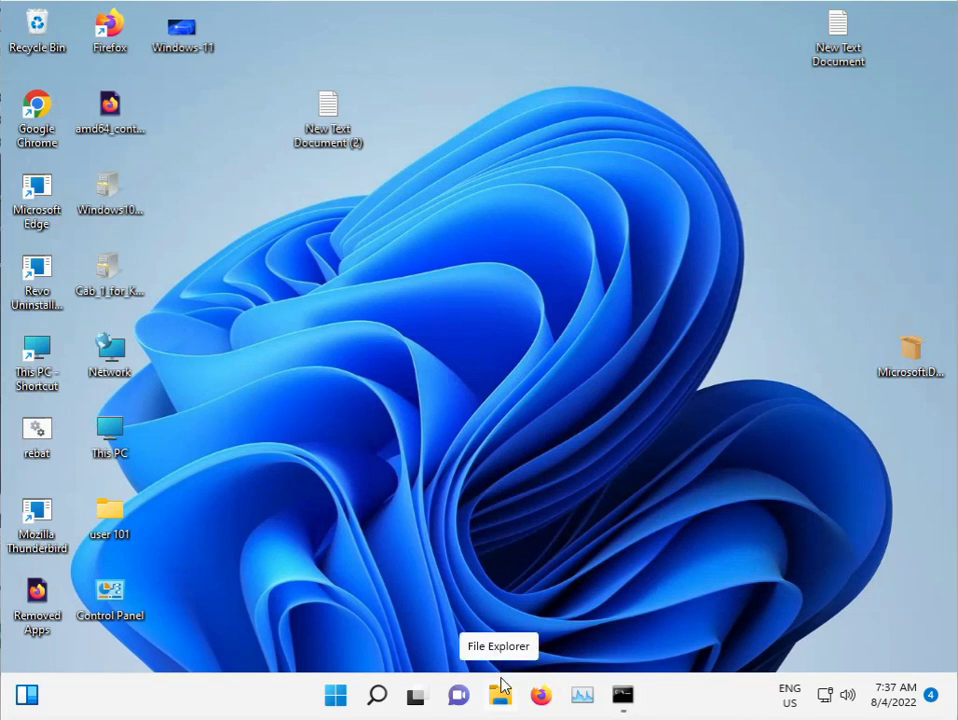
# Launch Chrome, skip restoring pages, and search for '.net framework repair tool offline'.
pyautogui.doubleClick(40, 108)
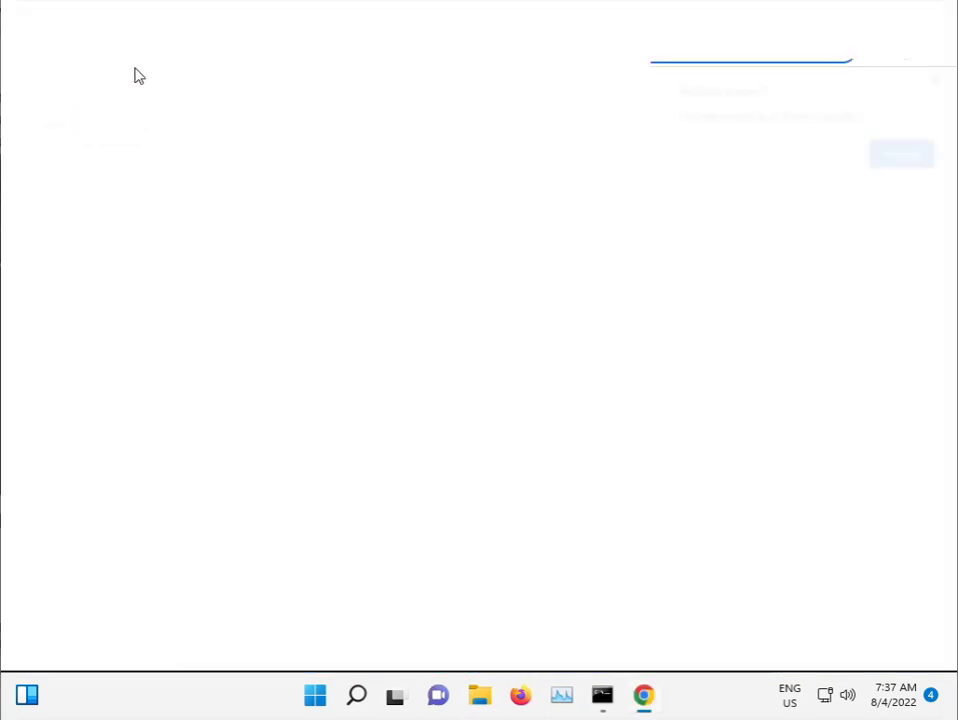
pyautogui.click(939, 79)
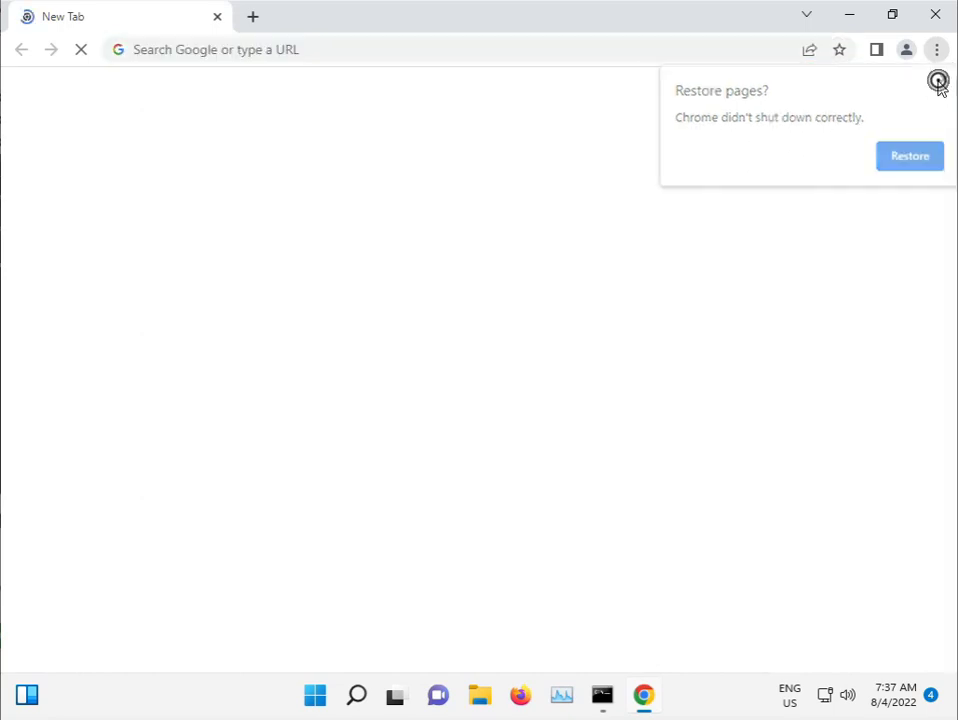
pyautogui.click(404, 49)
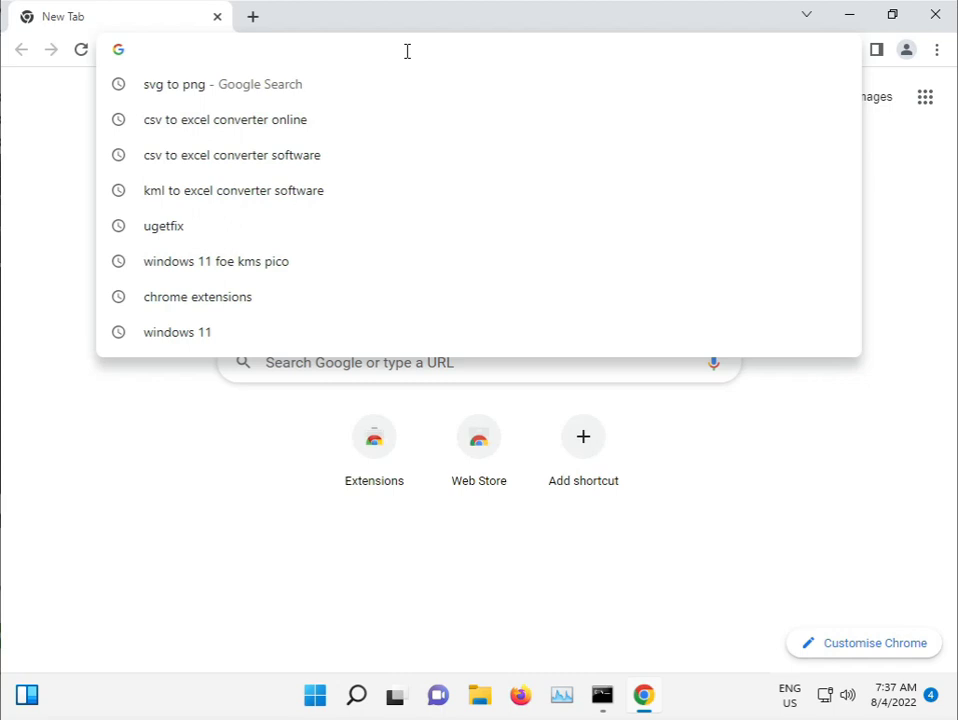
pyautogui.write('.net')
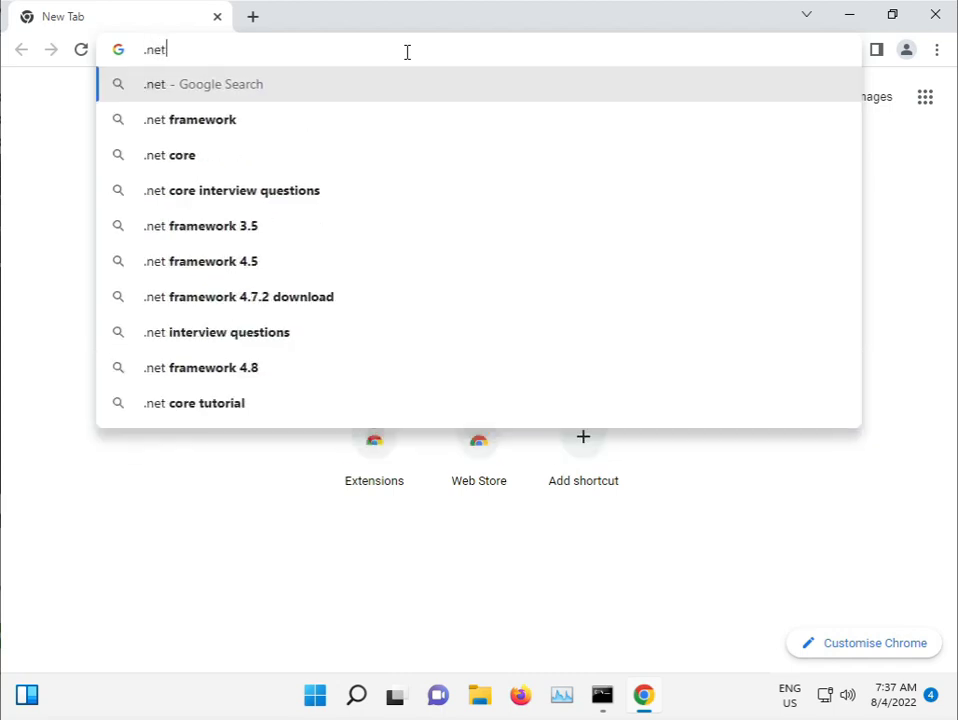
pyautogui.press('Down')
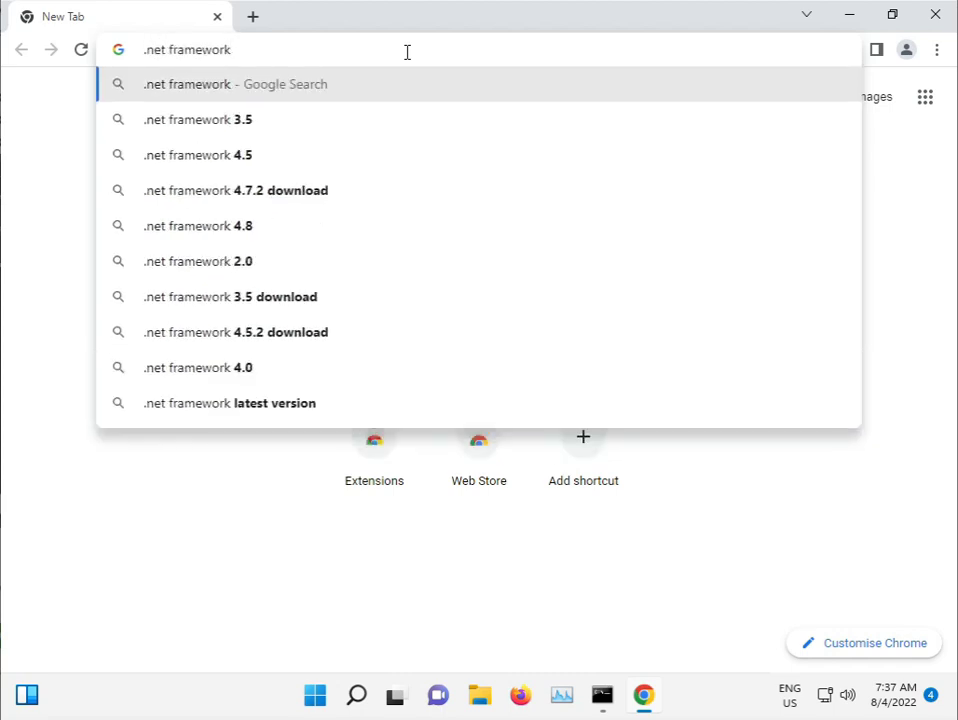
pyautogui.write('repai')
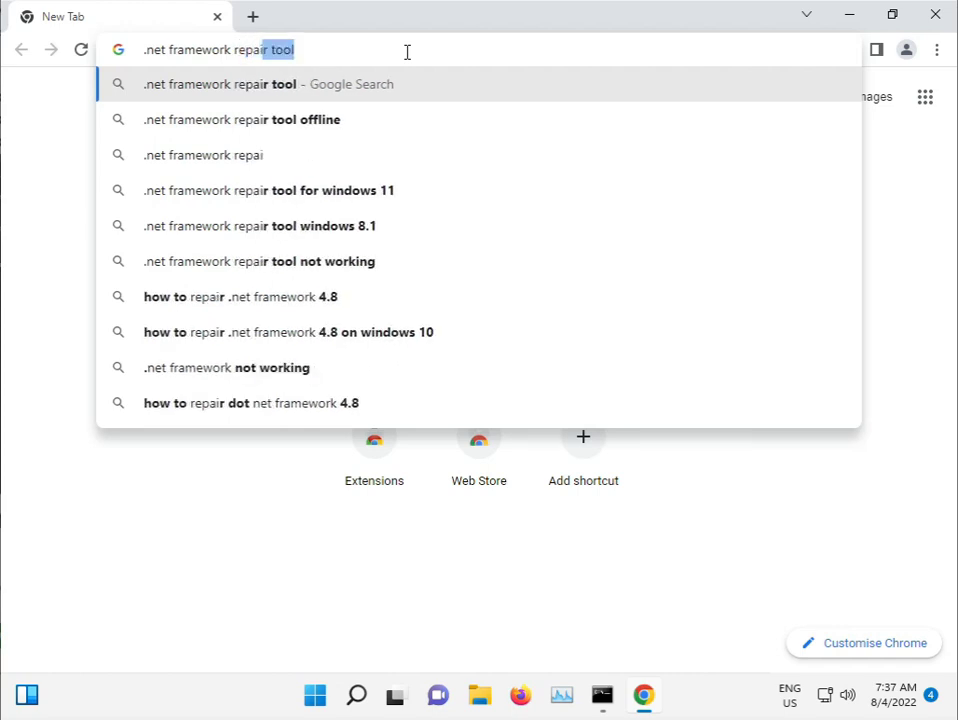
pyautogui.press('Down')
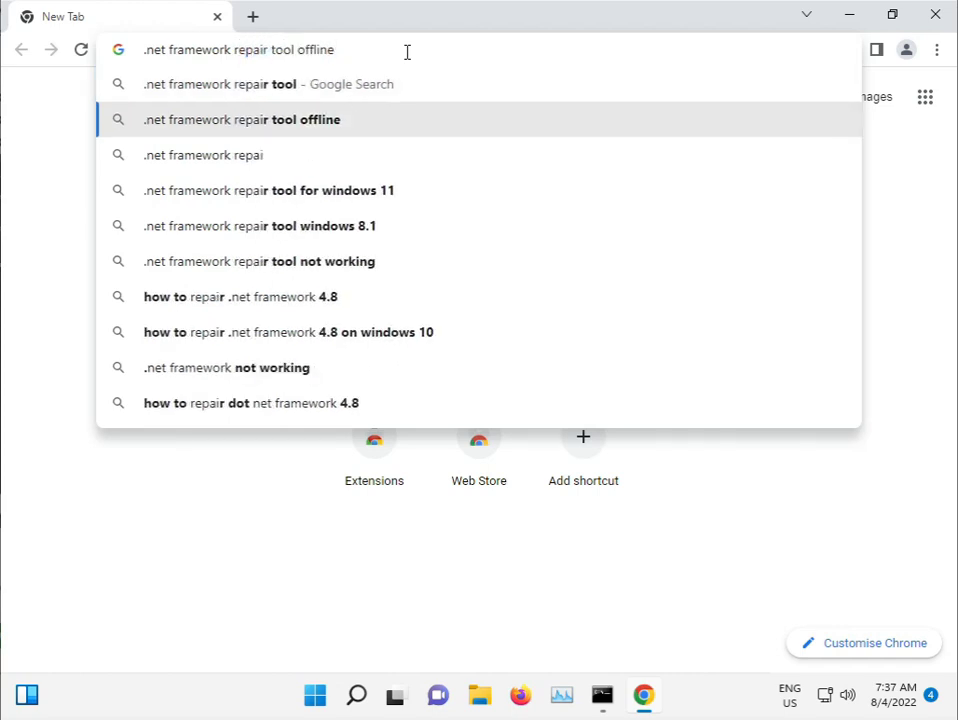
pyautogui.press('Return')
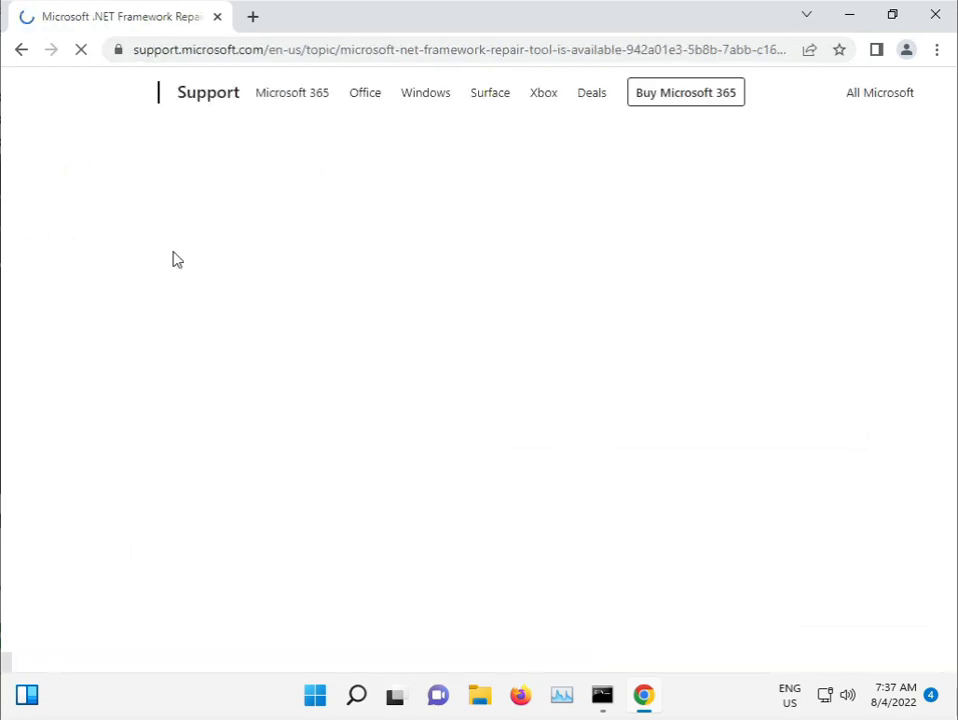
# Download netfxrepairtool.exe from the support article and open it from Chrome's downloads.
pyautogui.scroll(-5, 359, 453)
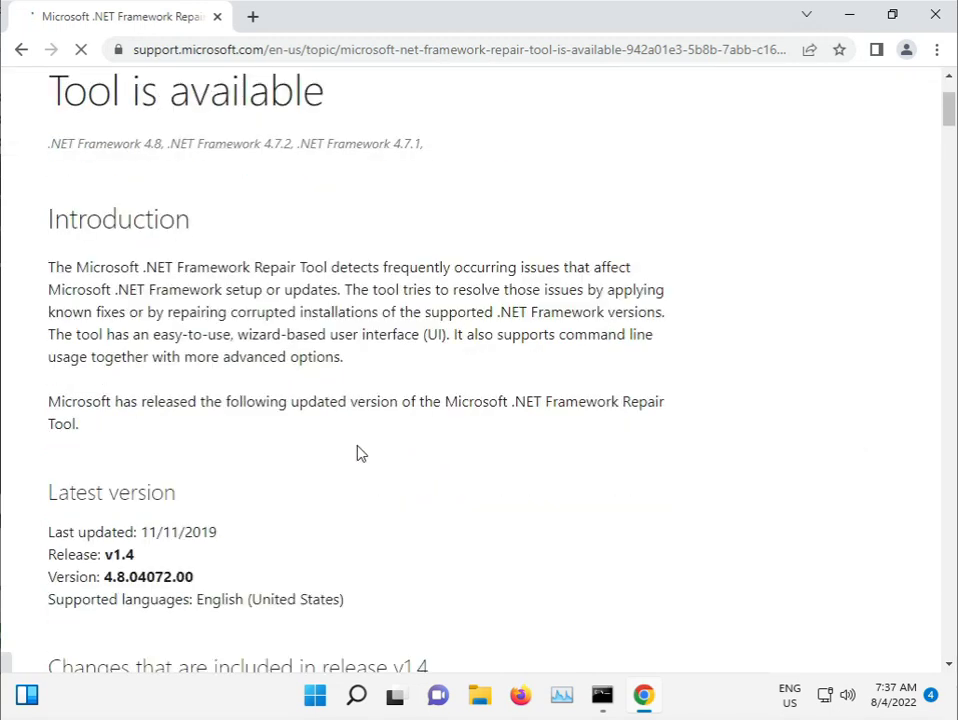
pyautogui.scroll(-5, 359, 453)
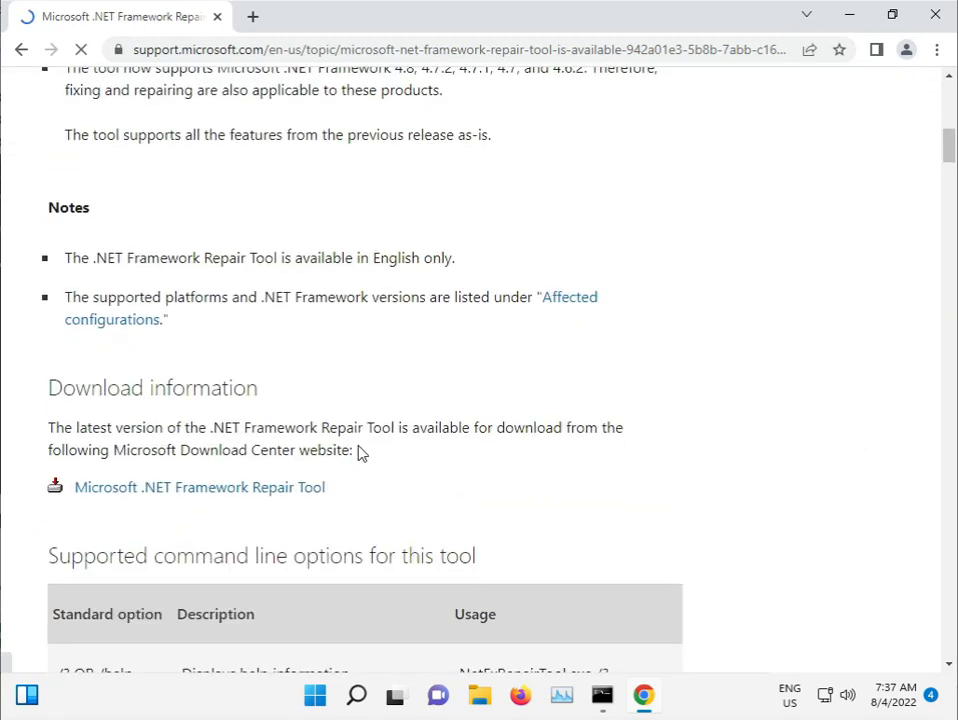
pyautogui.scroll(-8, 359, 453)
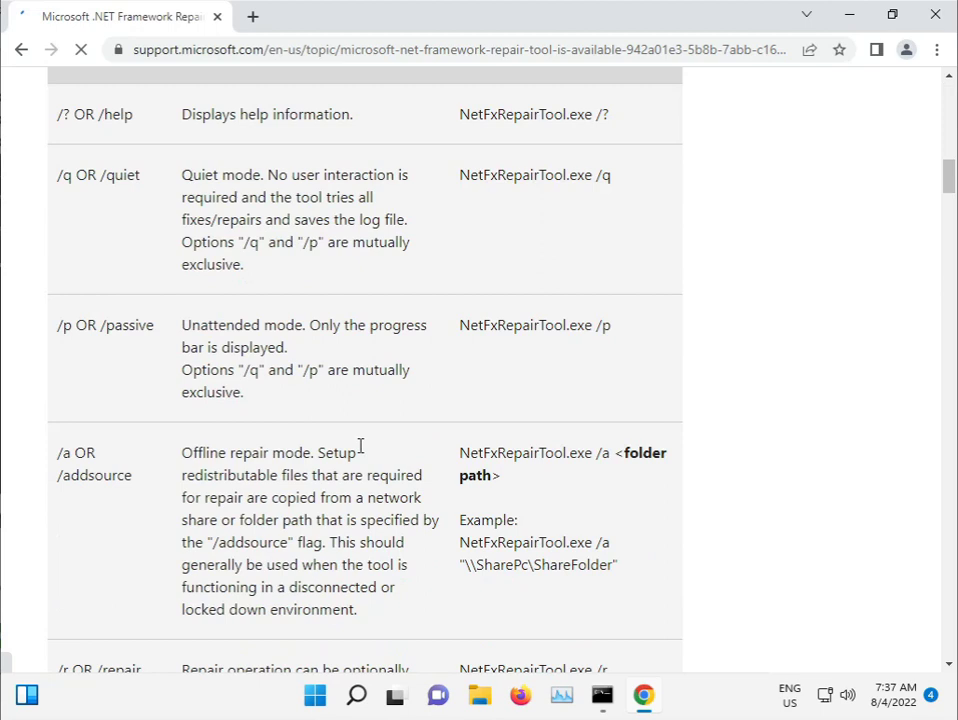
pyautogui.scroll(-8, 362, 453)
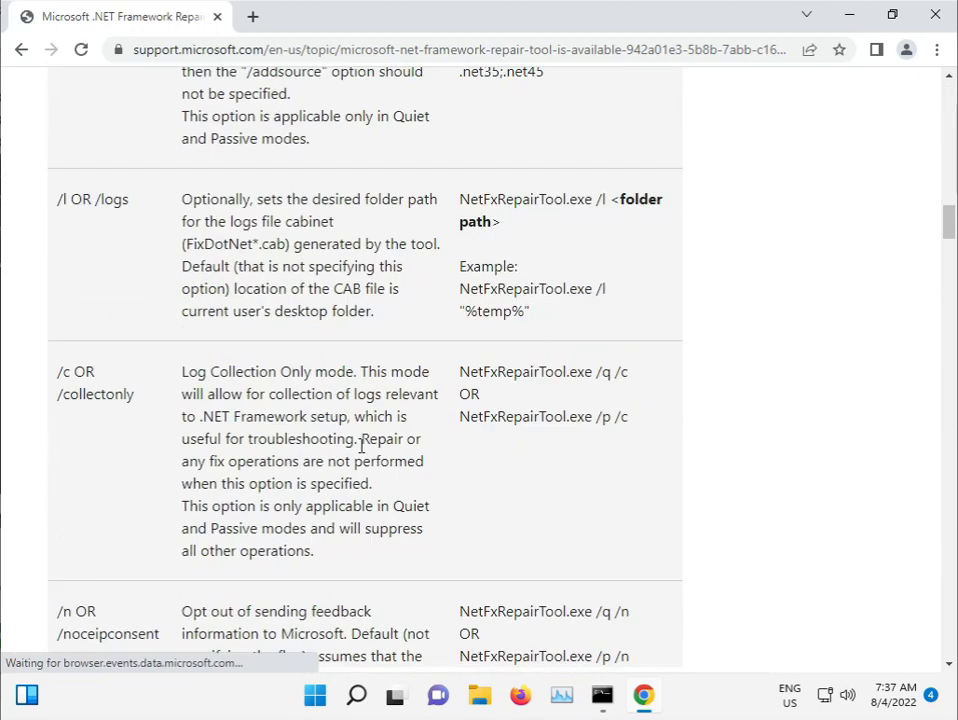
pyautogui.scroll(-12, 361, 453)
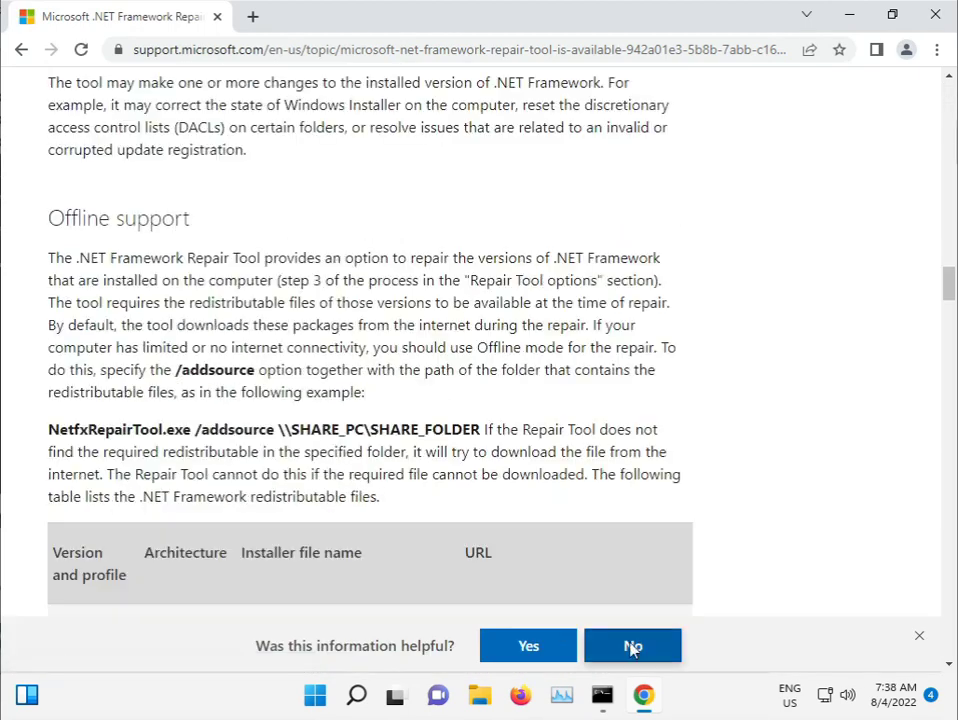
pyautogui.scroll(20, 470, 340)
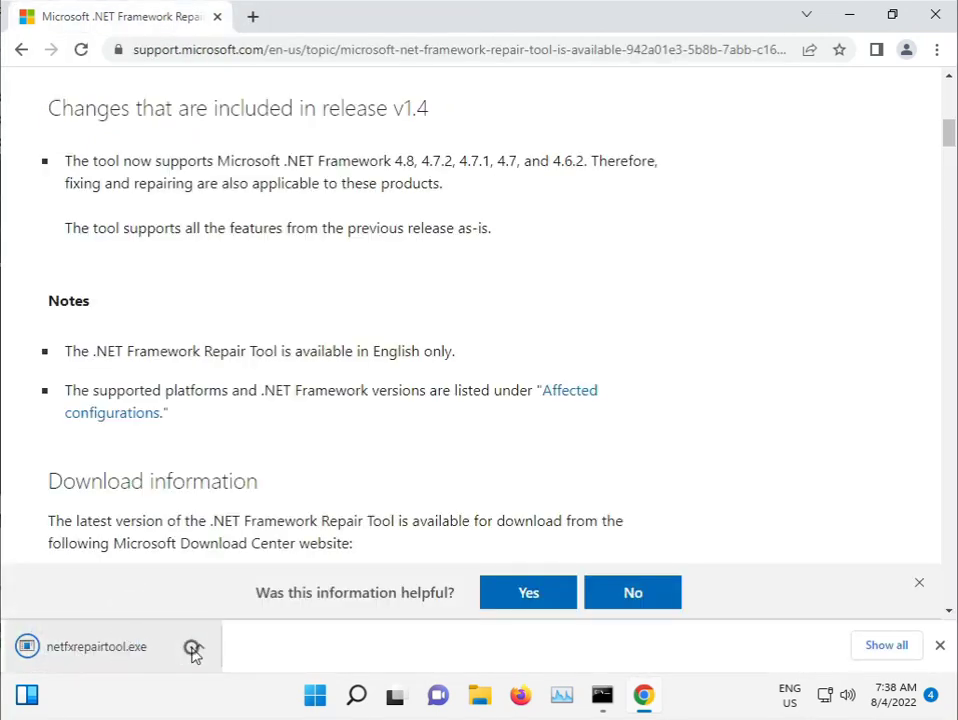
pyautogui.click(196, 646)
pyautogui.click(248, 524)
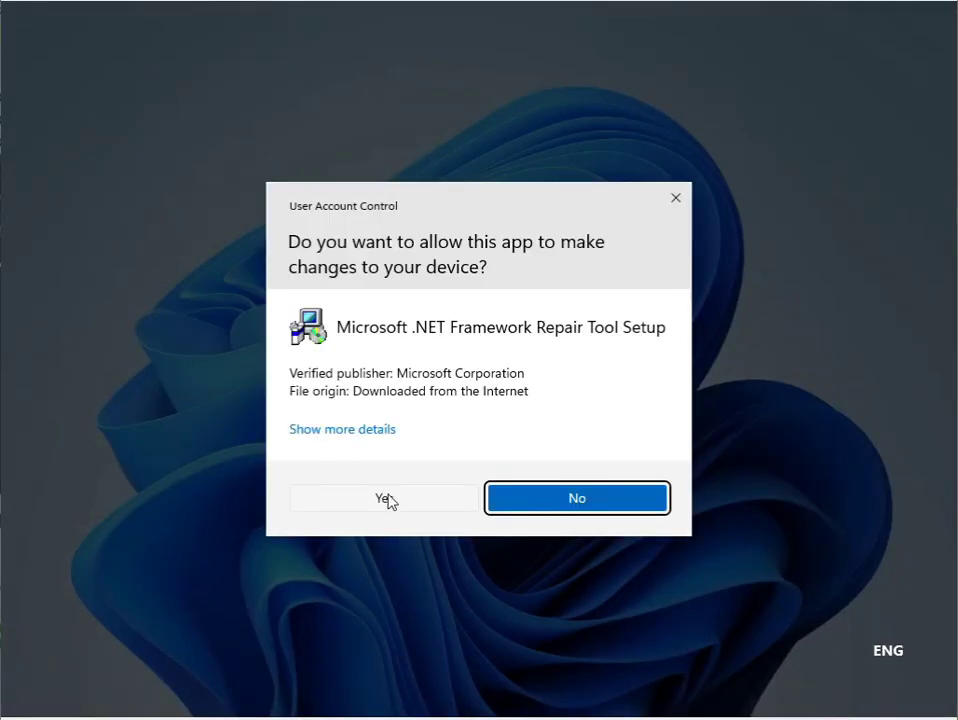
# Approve UAC, accept the license, apply the recommended .NET Framework repairs, and finish the tool.
pyautogui.click(387, 499)
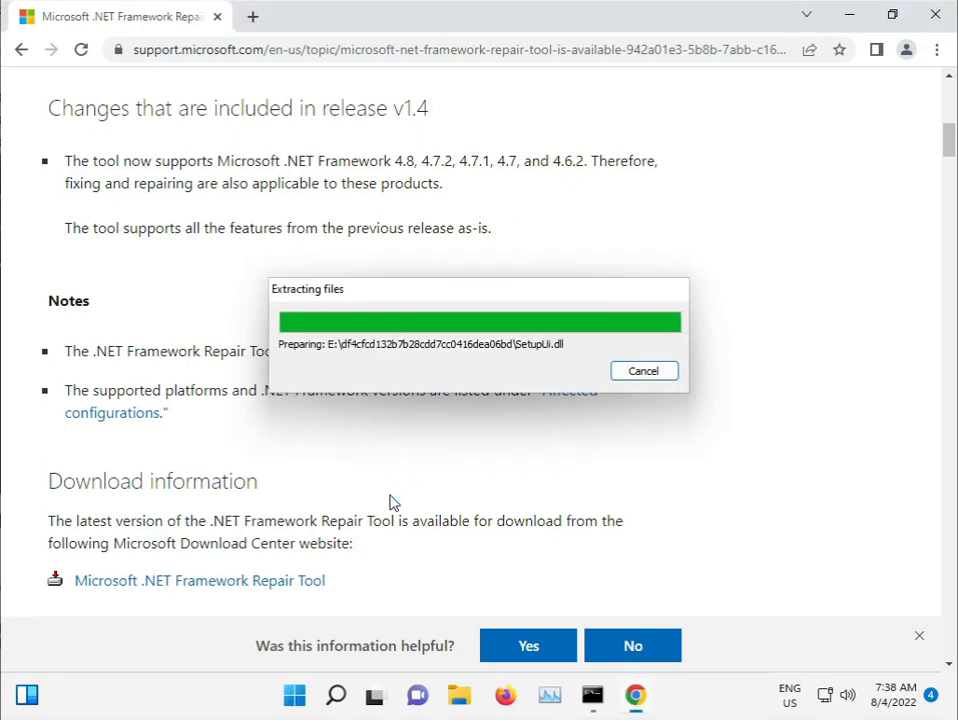
pyautogui.click(372, 484)
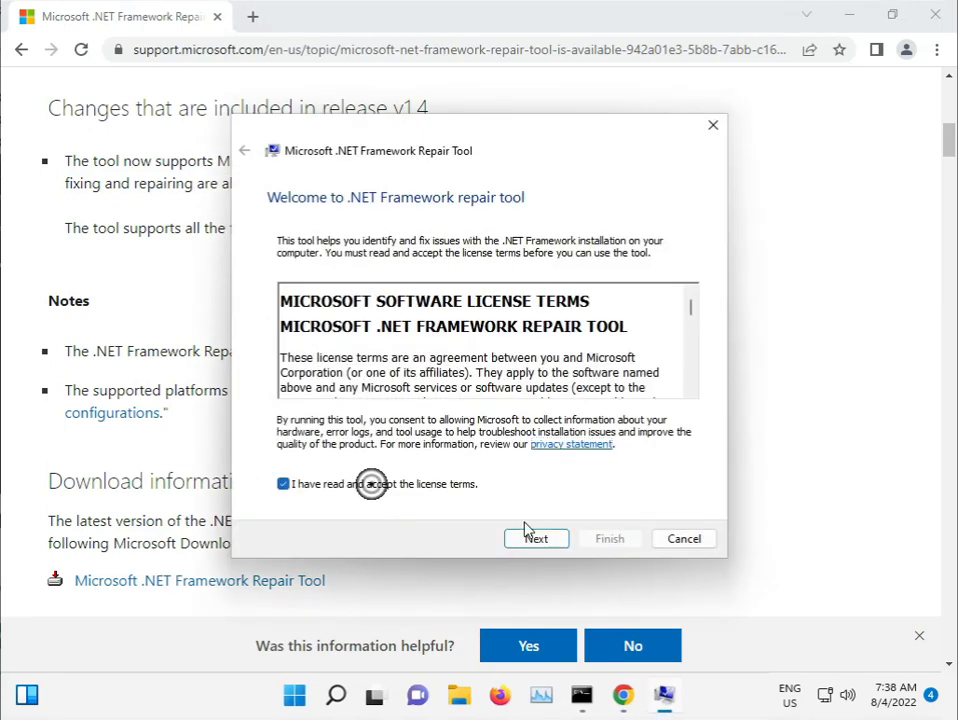
pyautogui.click(552, 539)
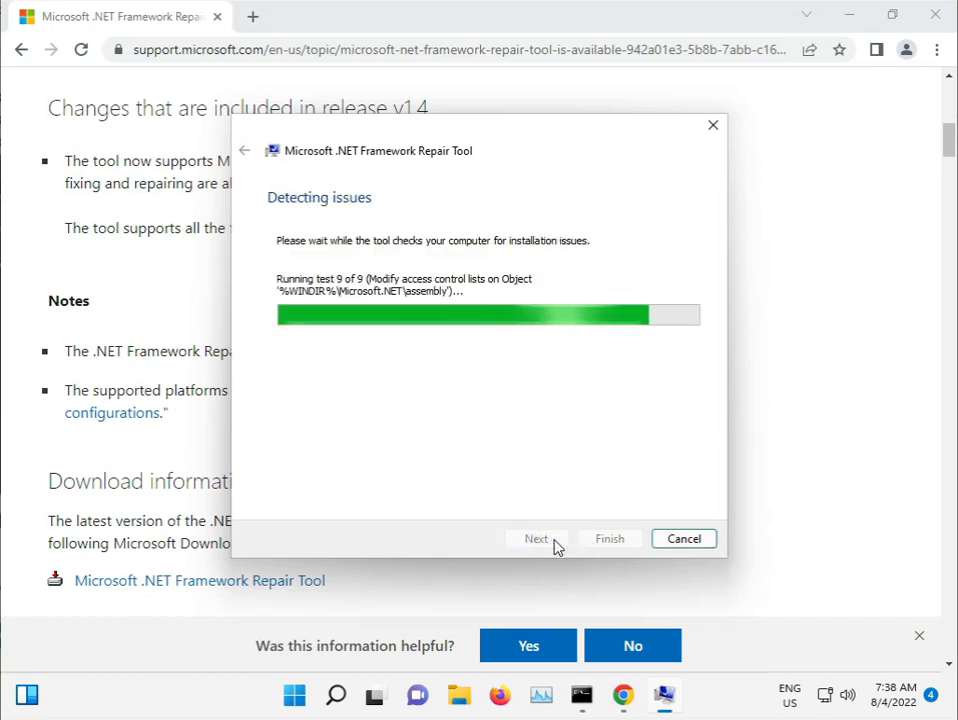
pyautogui.click(537, 539)
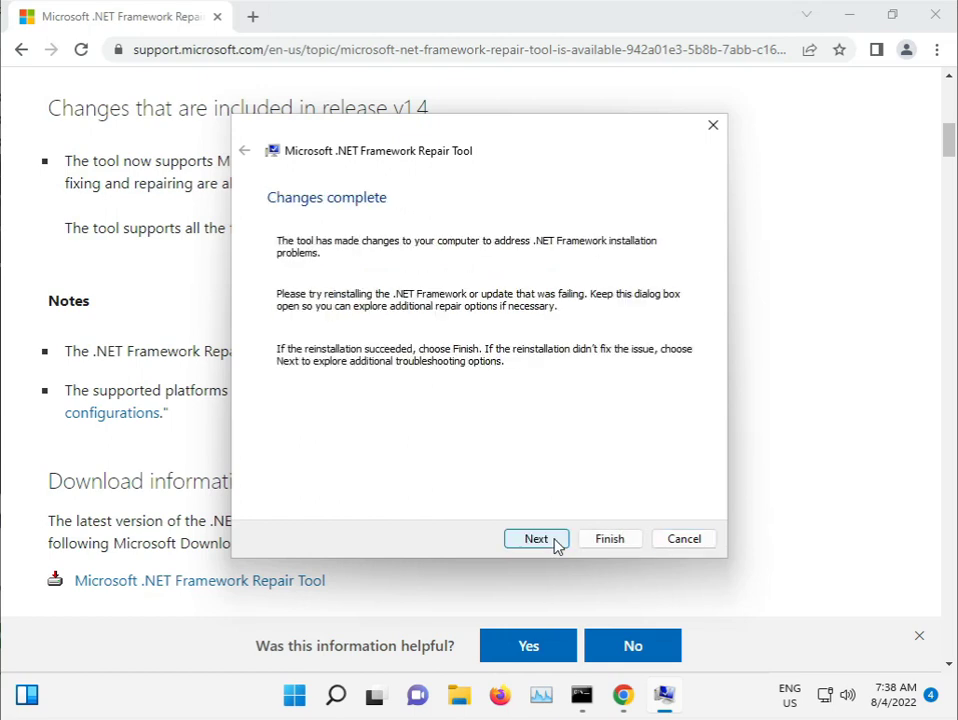
pyautogui.click(539, 540)
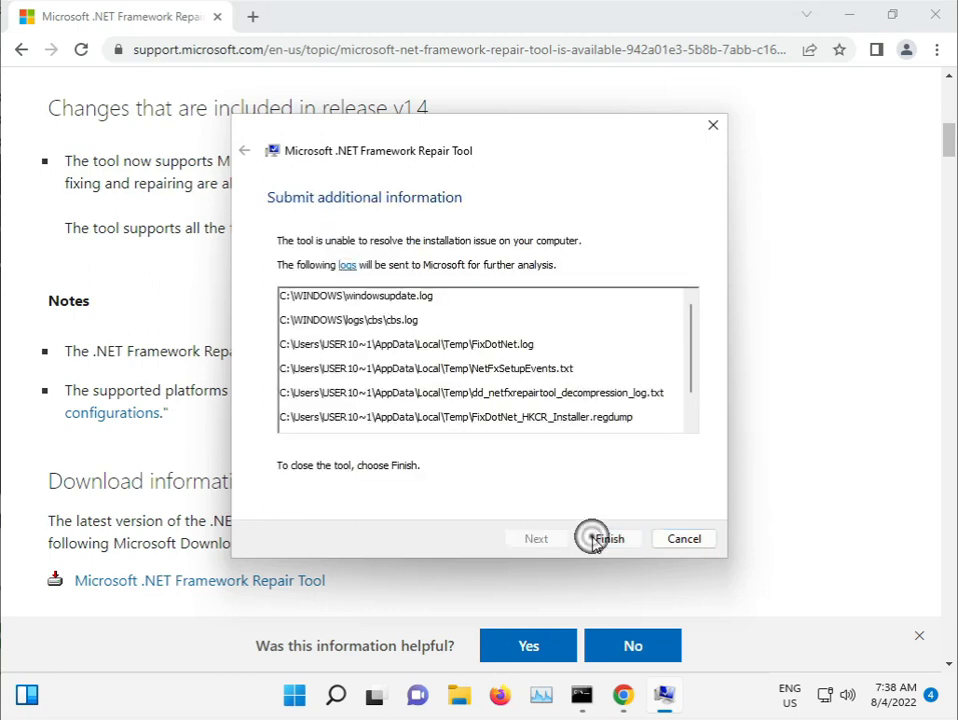
pyautogui.click(595, 540)
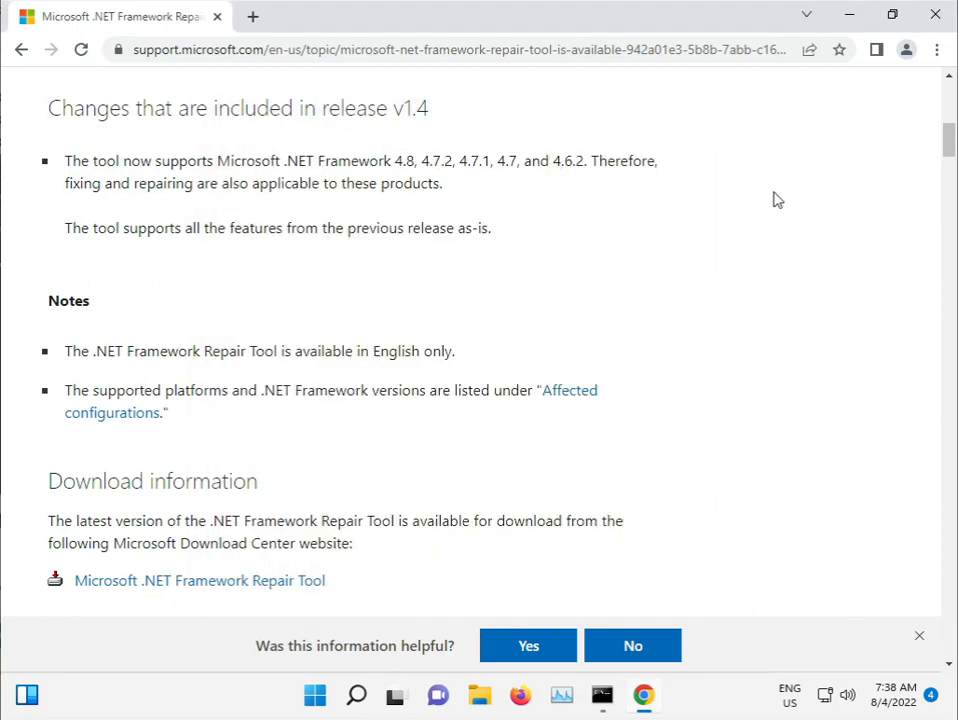
# Minimise Chrome and dismiss the Start menu so the desktop shows.
pyautogui.click(850, 13)
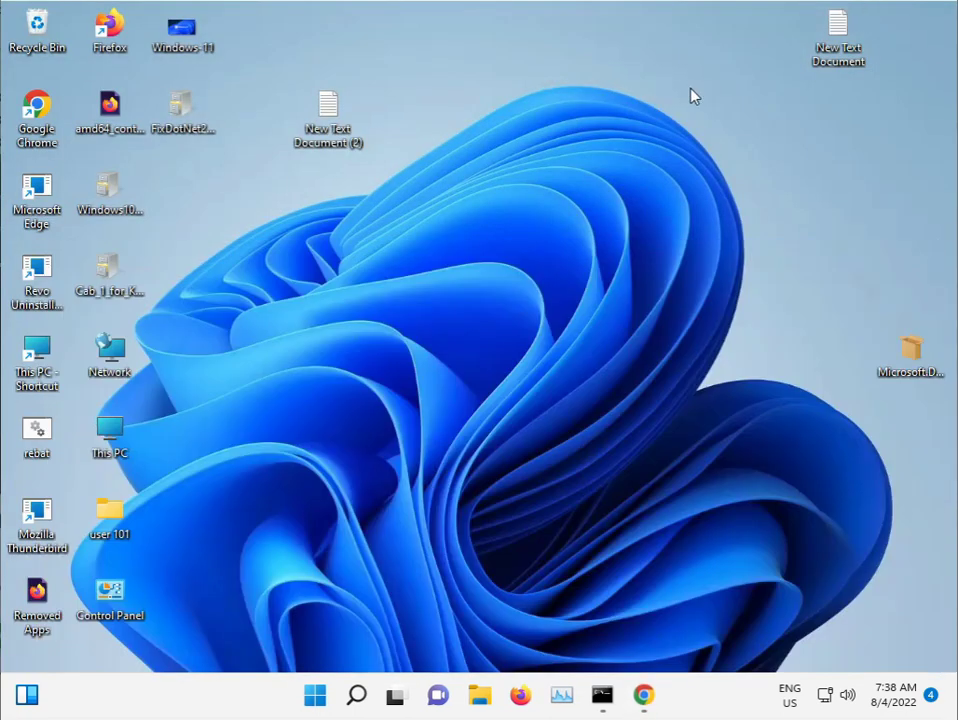
pyautogui.click(318, 700)
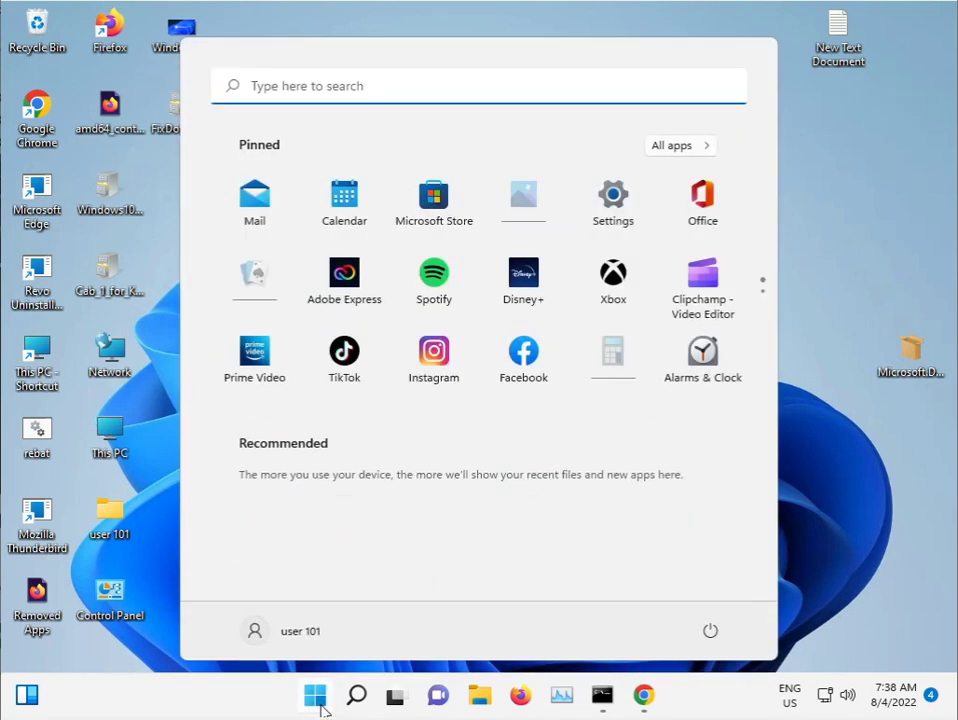
pyautogui.click(783, 450)
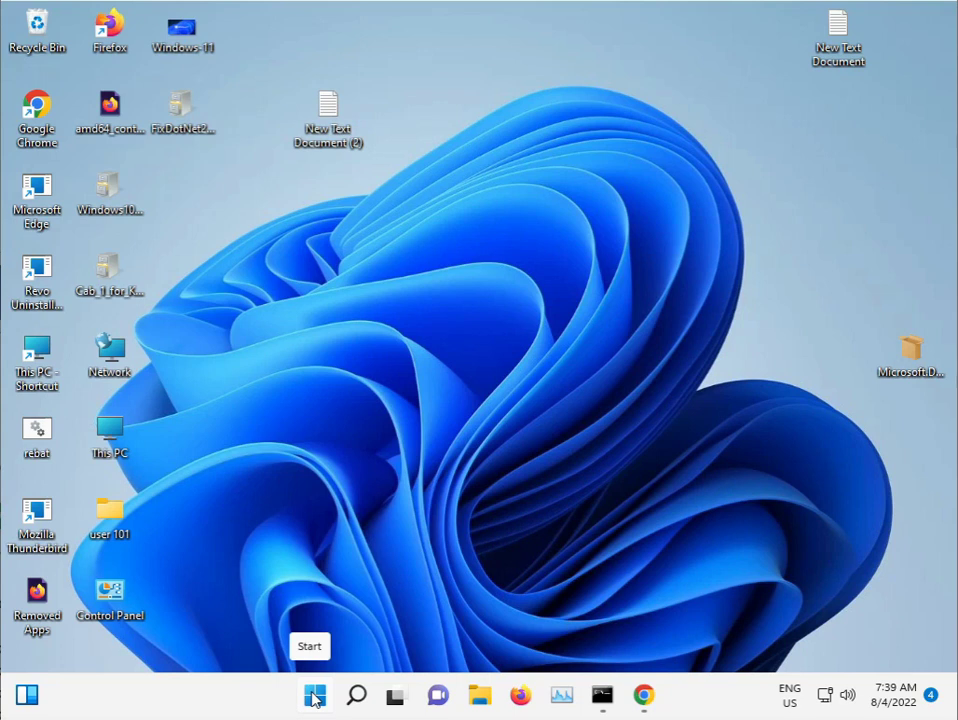
# Browse from This PC through Local Disk (C:) and Windows into System32.
pyautogui.click(314, 697)
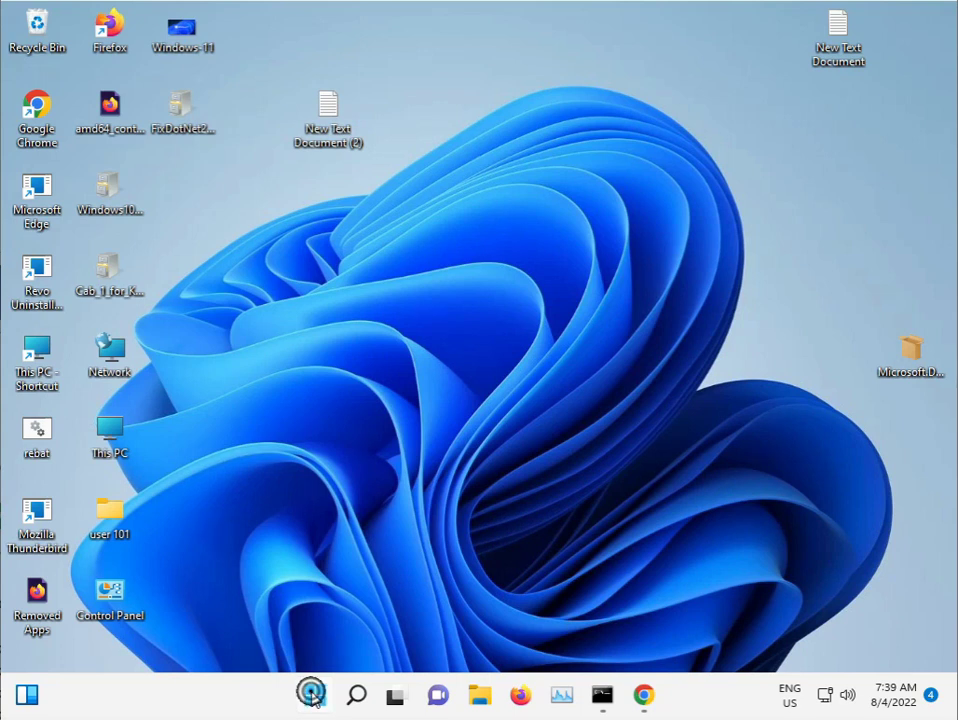
pyautogui.click(143, 562)
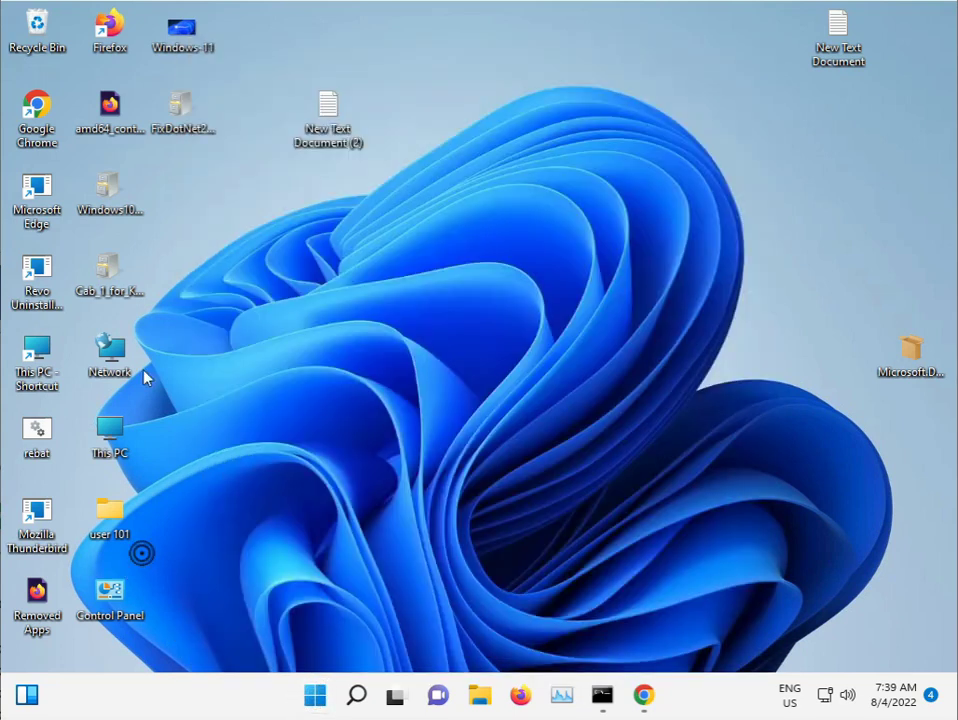
pyautogui.doubleClick(44, 348)
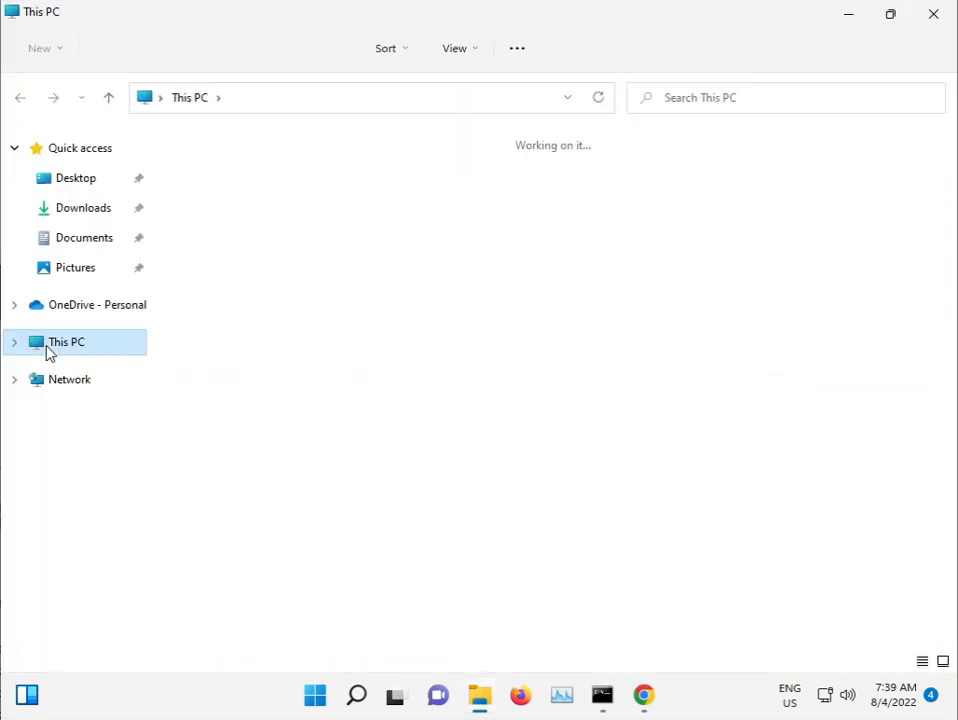
pyautogui.doubleClick(299, 318)
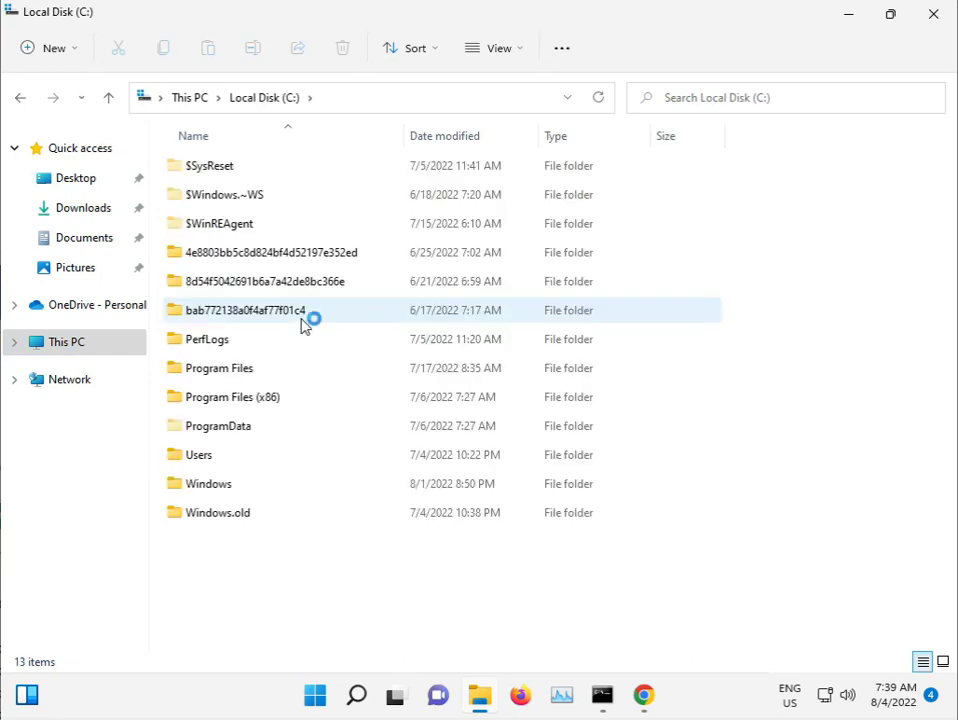
pyautogui.doubleClick(235, 490)
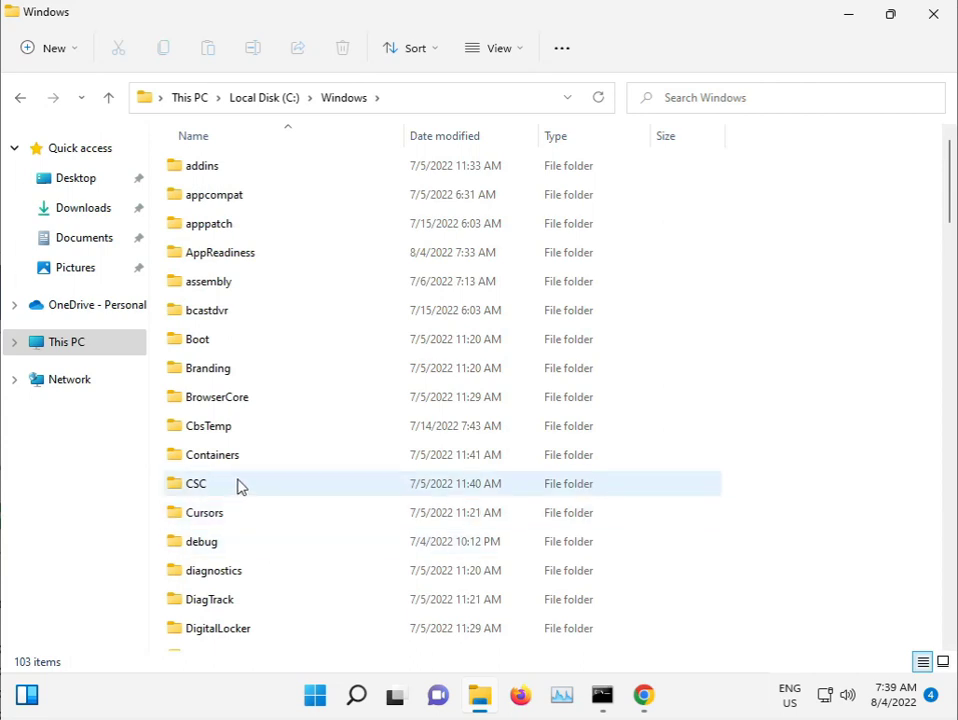
pyautogui.scroll(-6, 274, 509)
pyautogui.scroll(-5, 279, 510)
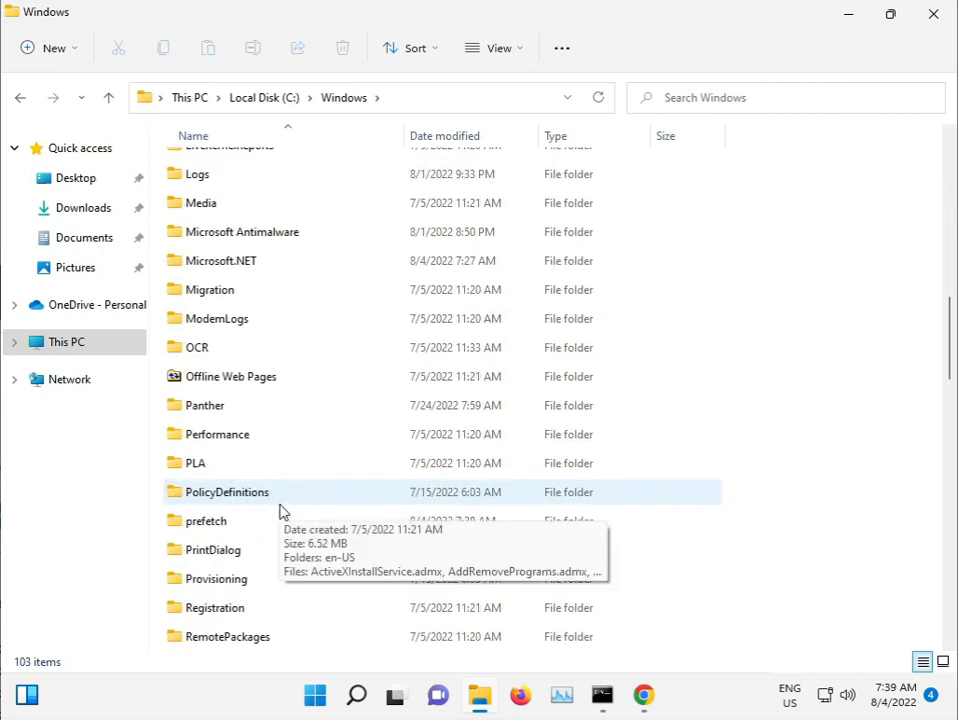
pyautogui.scroll(-9, 280, 511)
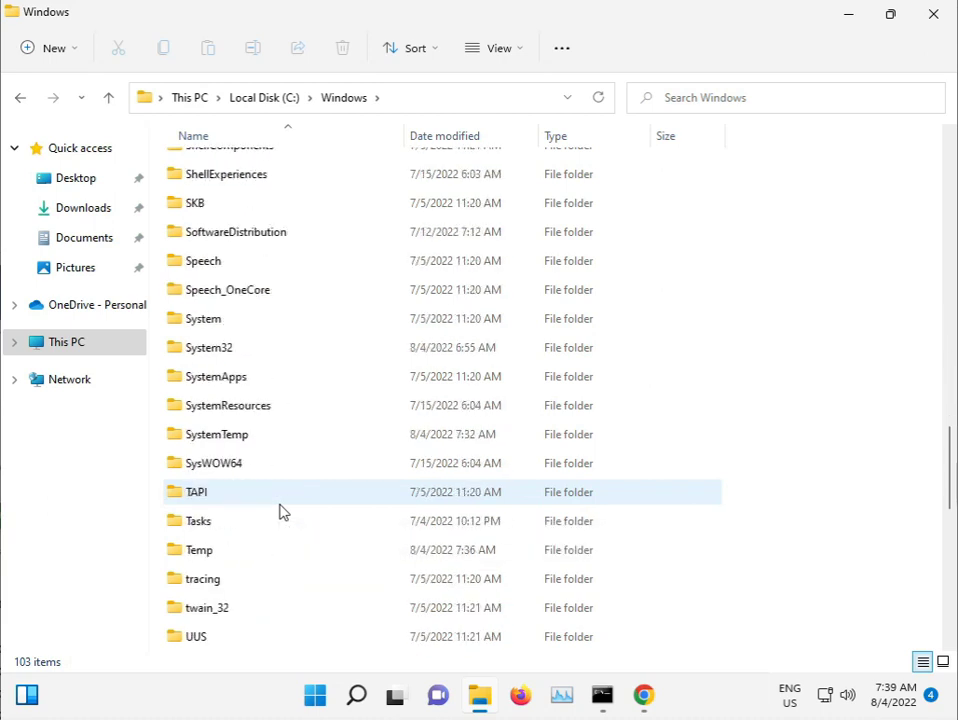
pyautogui.doubleClick(221, 348)
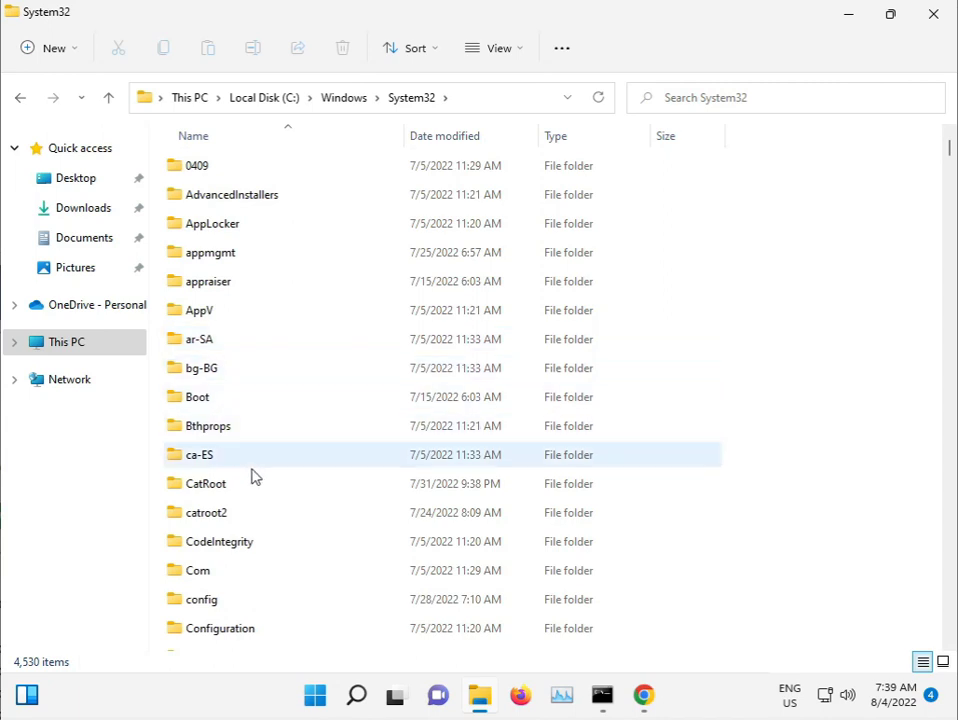
# Open catroot2, select all three items, and permanently delete them with Shift+Delete.
pyautogui.doubleClick(240, 508)
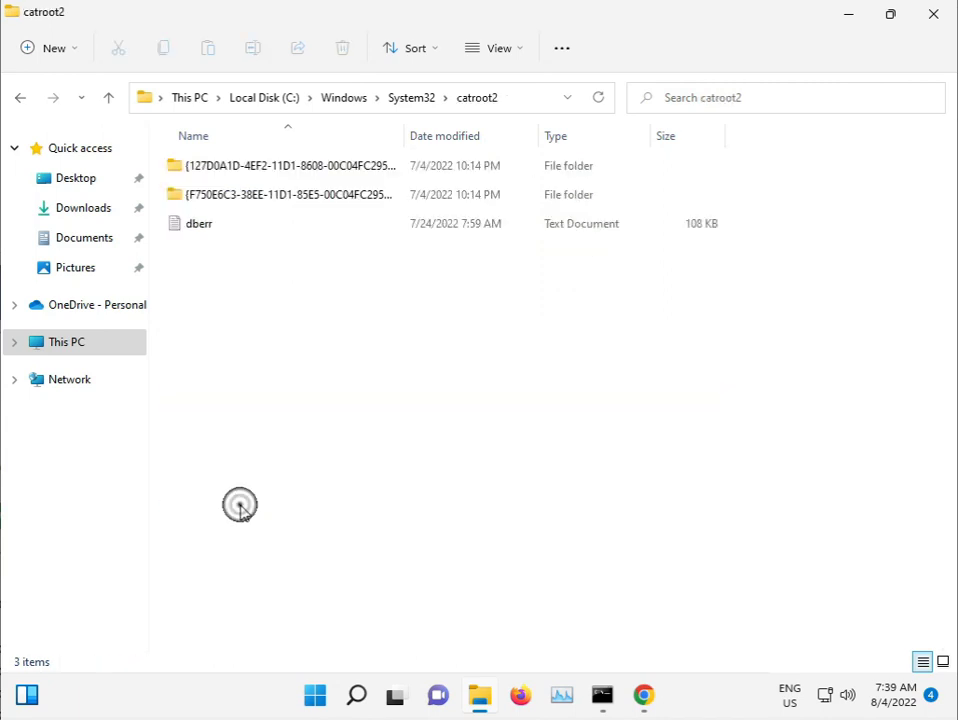
pyautogui.moveTo(244, 443); pyautogui.dragTo(256, 169)
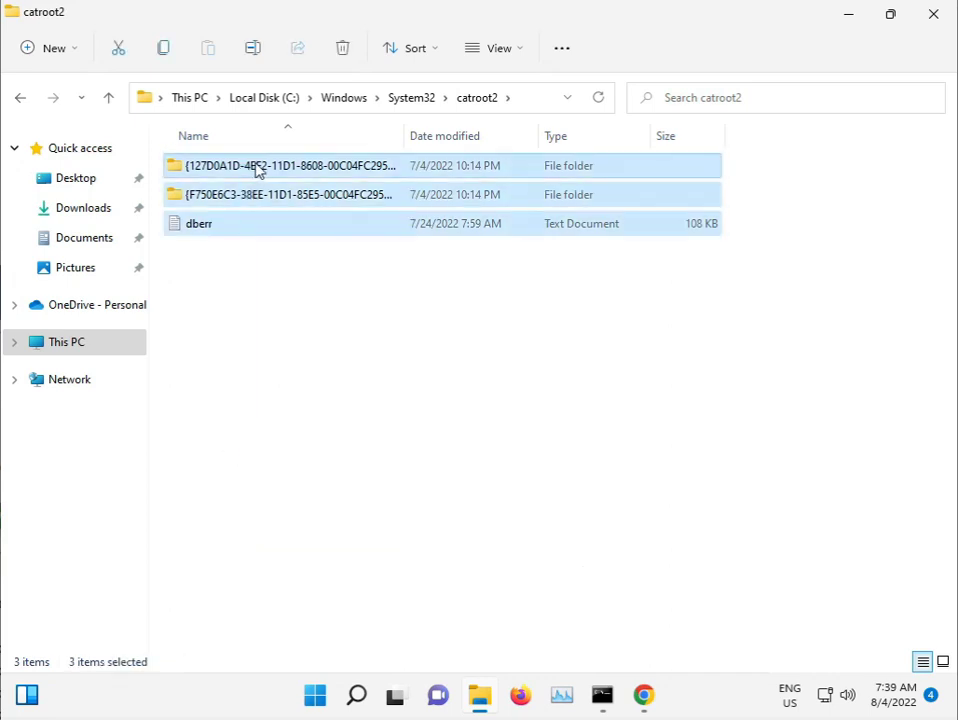
pyautogui.hotkey('shift', 'Delete')
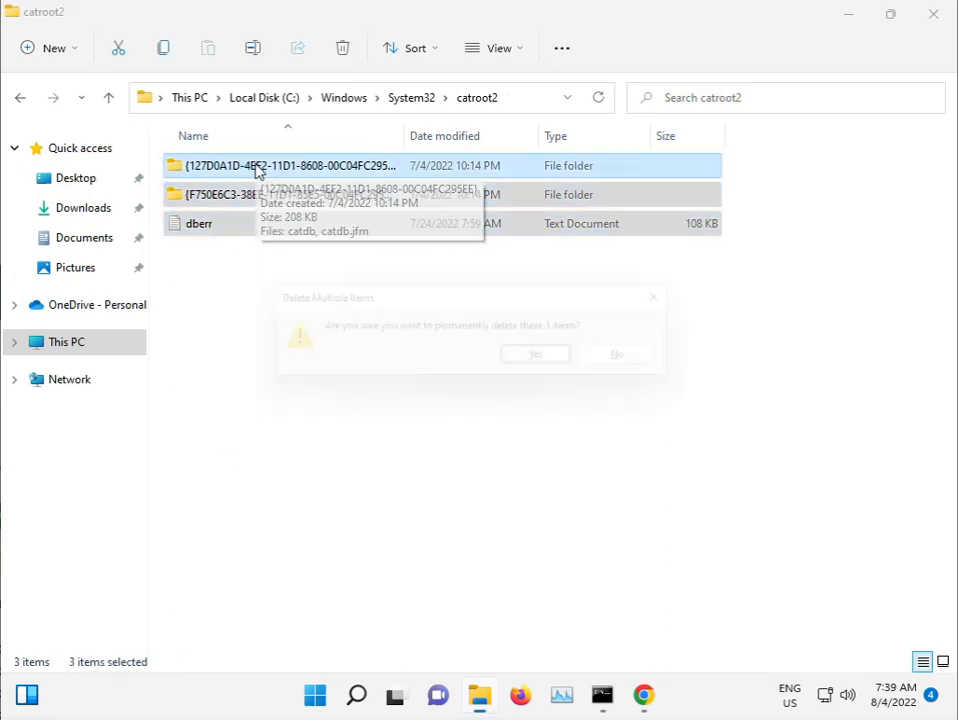
pyautogui.press('Return')
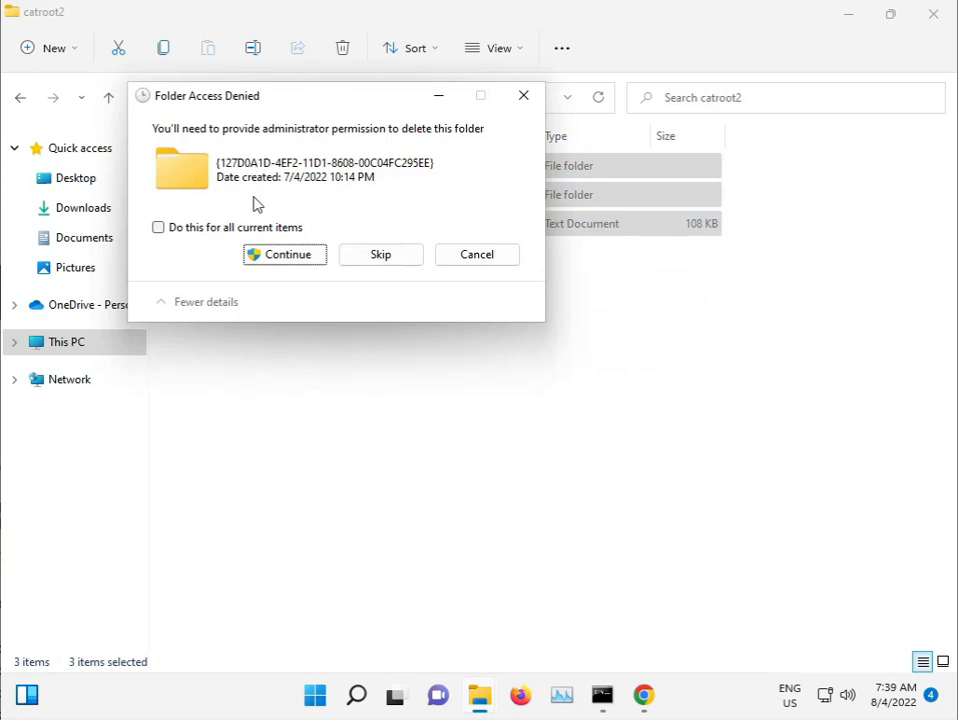
# Grant administrator permission, skip in-use files like catdb, and return to System32.
pyautogui.click(253, 222)
pyautogui.click(295, 248)
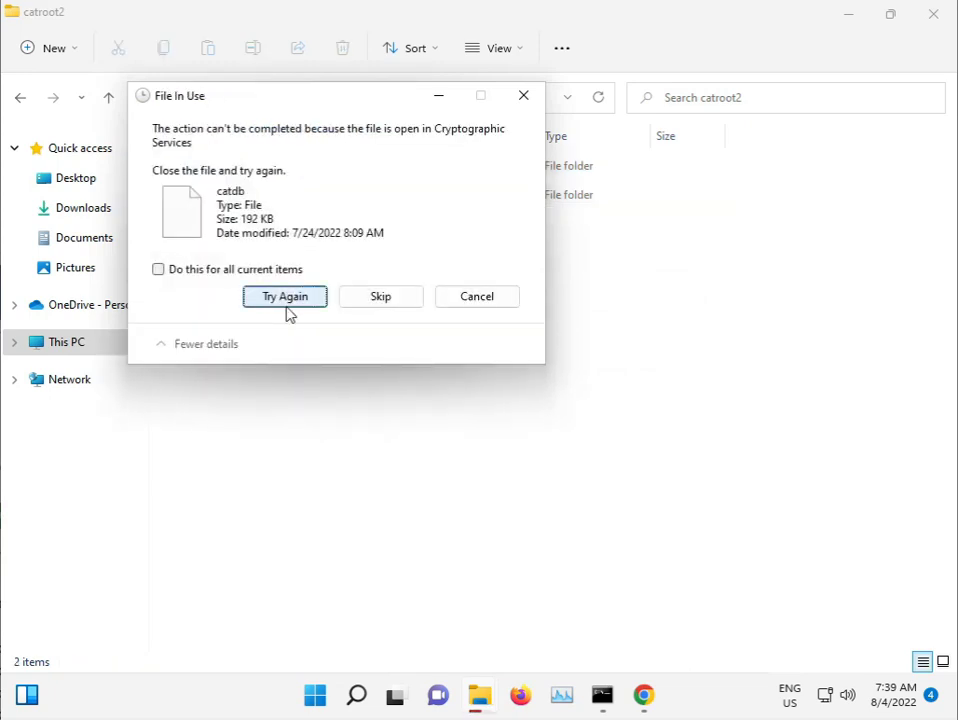
pyautogui.click(361, 297)
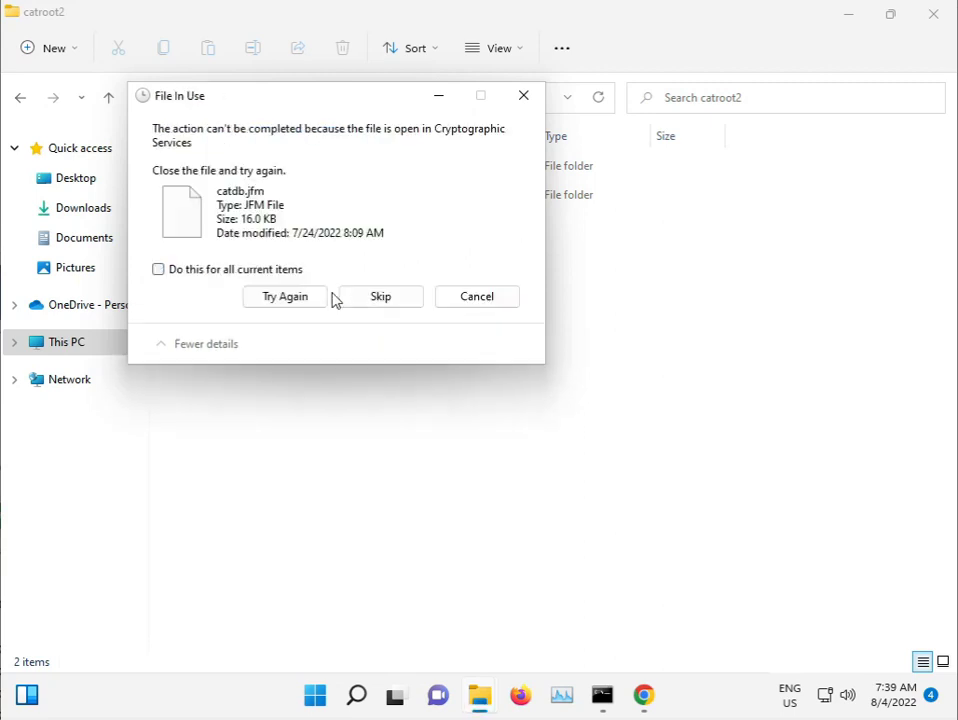
pyautogui.click(260, 270)
pyautogui.click(359, 297)
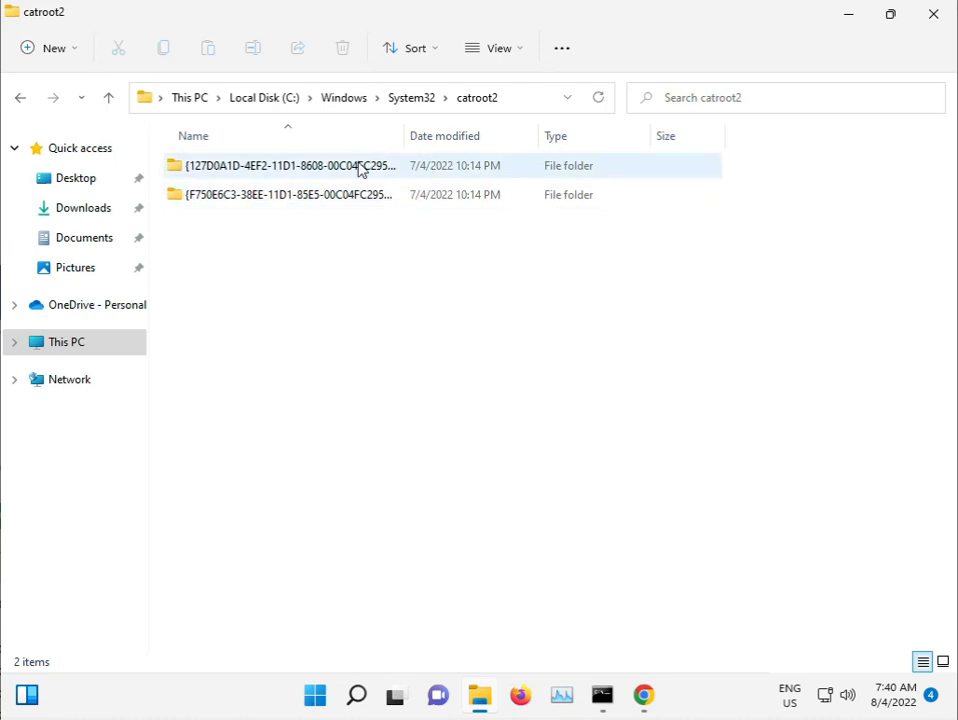
pyautogui.click(412, 102)
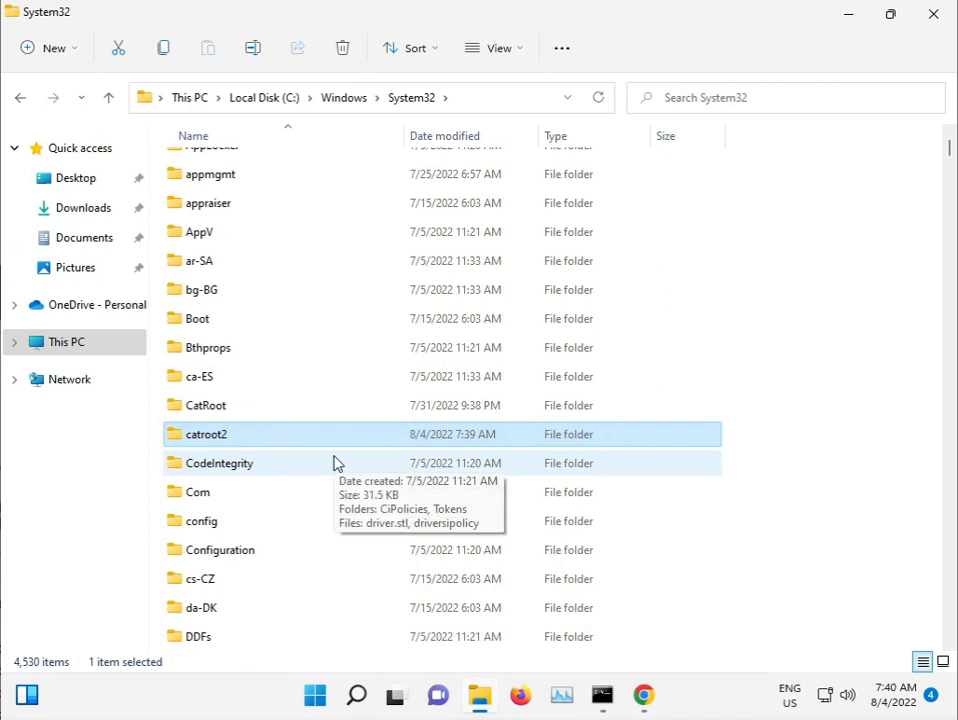
# Browse the System32 file list with type-ahead through the d, s, SettingsHandlers and sh entries.
pyautogui.scroll(-1, 336, 463)
pyautogui.scroll(-13, 336, 463)
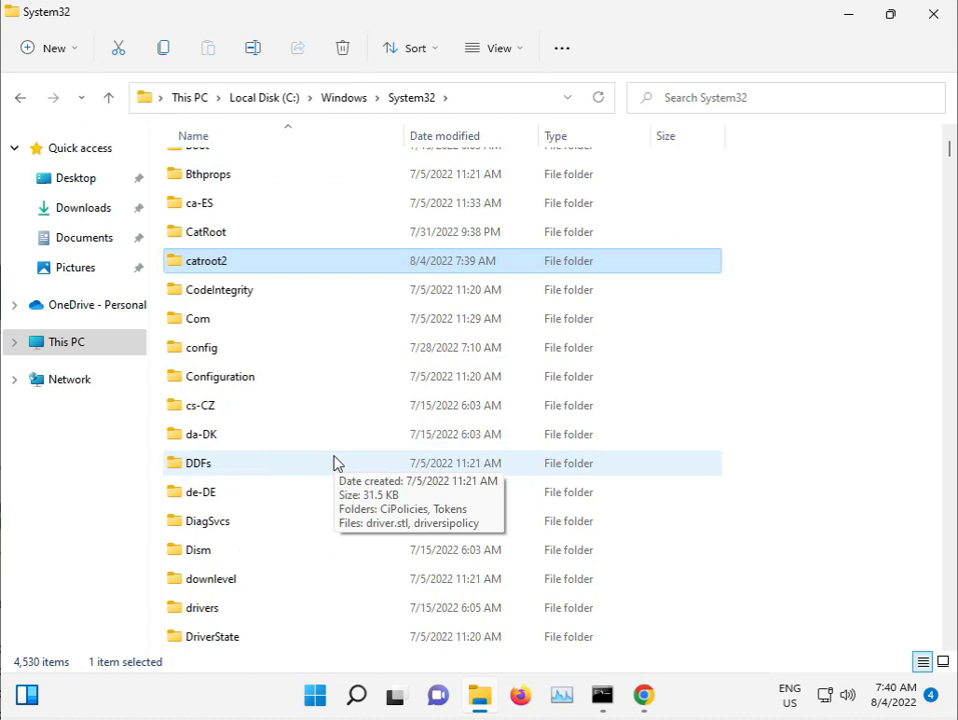
pyautogui.scroll(-9, 336, 463)
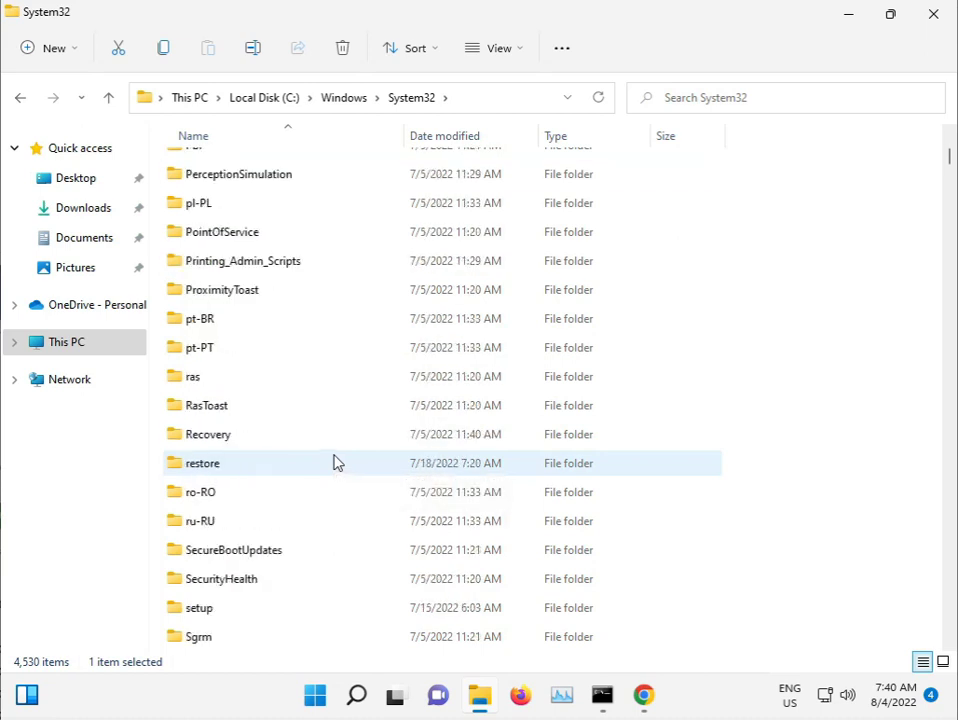
pyautogui.scroll(-2, 336, 463)
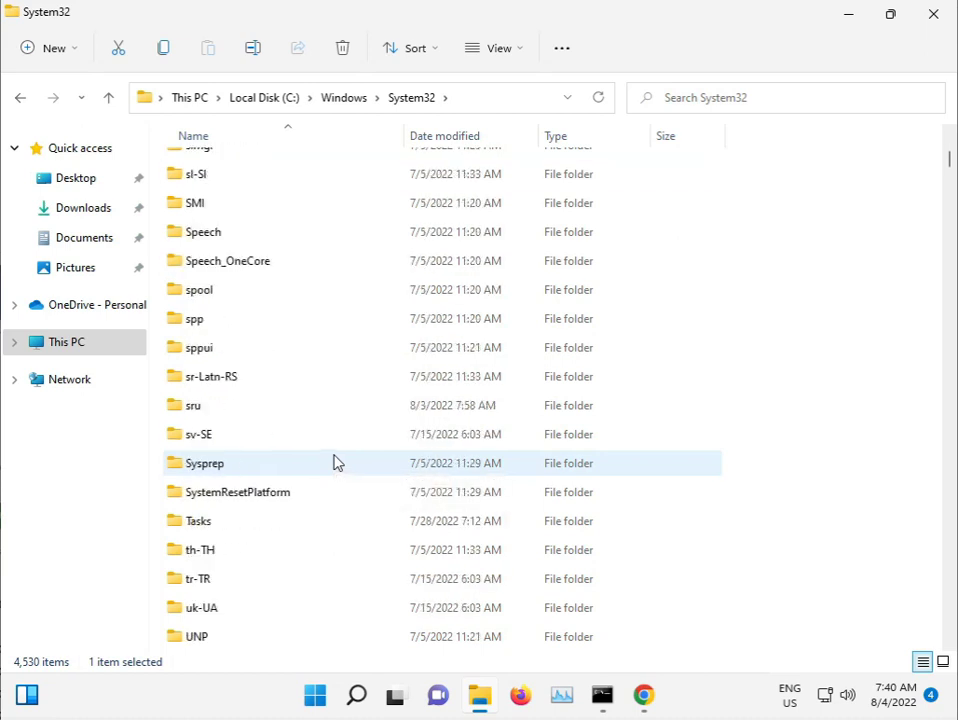
pyautogui.scroll(5, 336, 463)
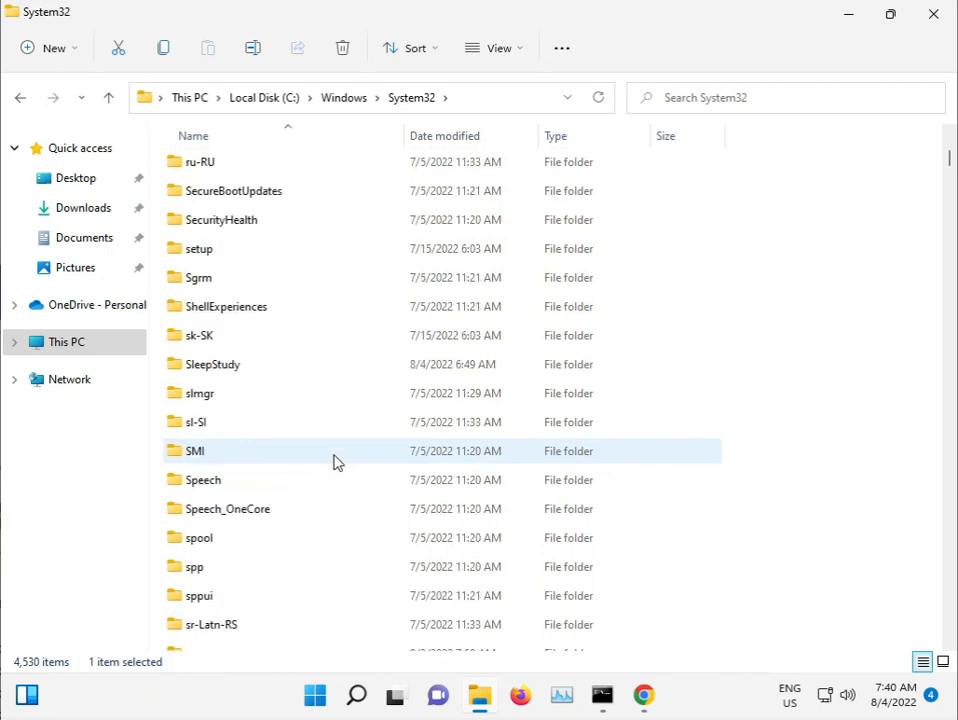
pyautogui.scroll(-1, 336, 463)
pyautogui.click(331, 462)
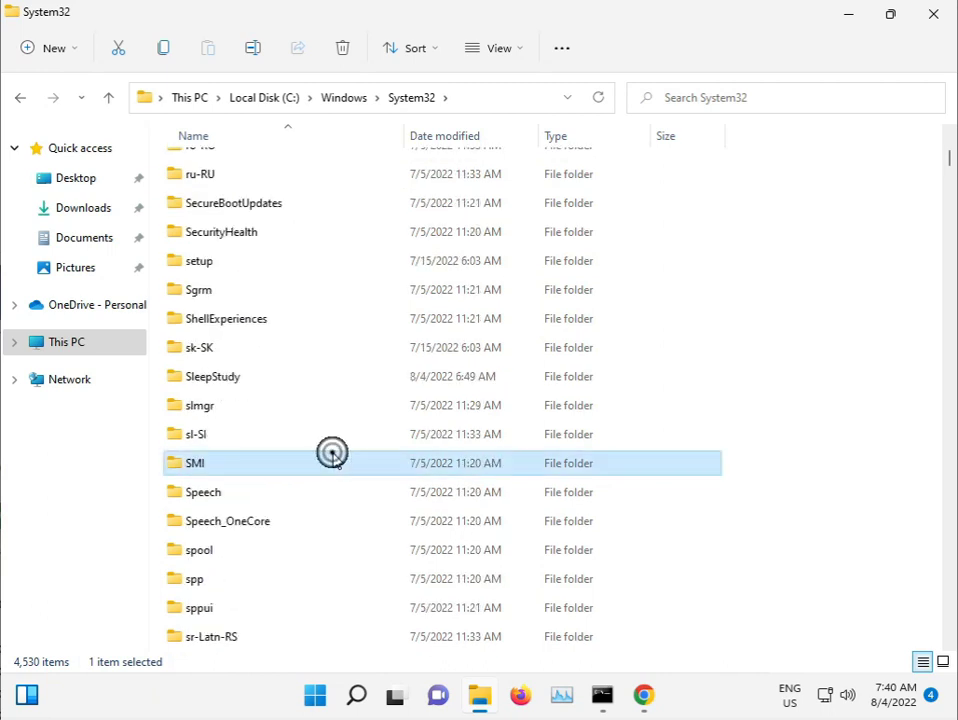
pyautogui.press('d')
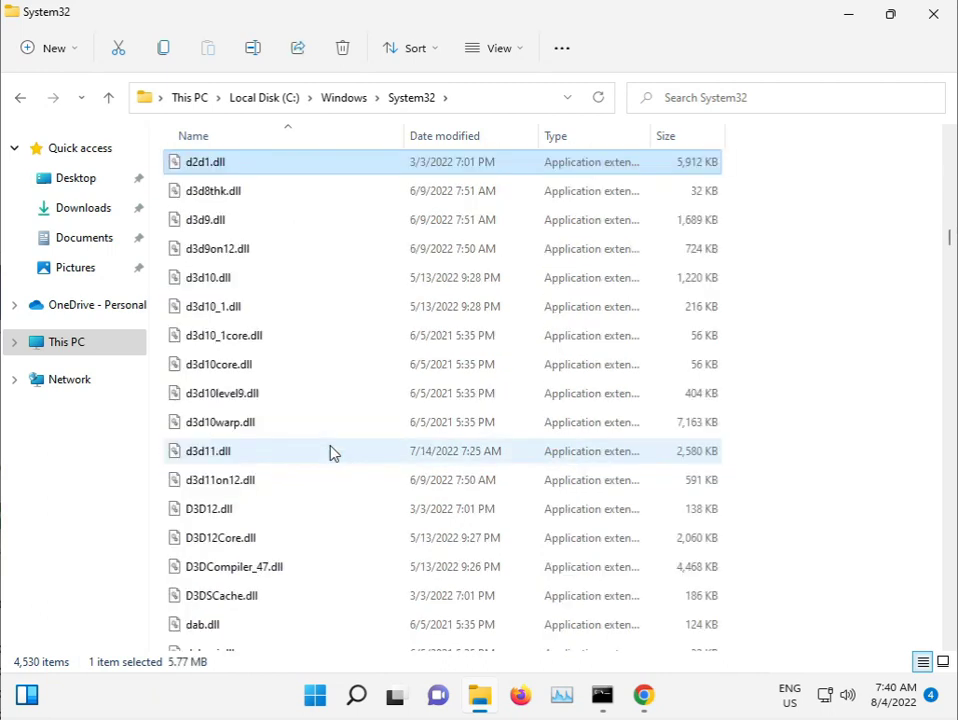
pyautogui.press('3')
pyautogui.press('s')
pyautogui.press('a')
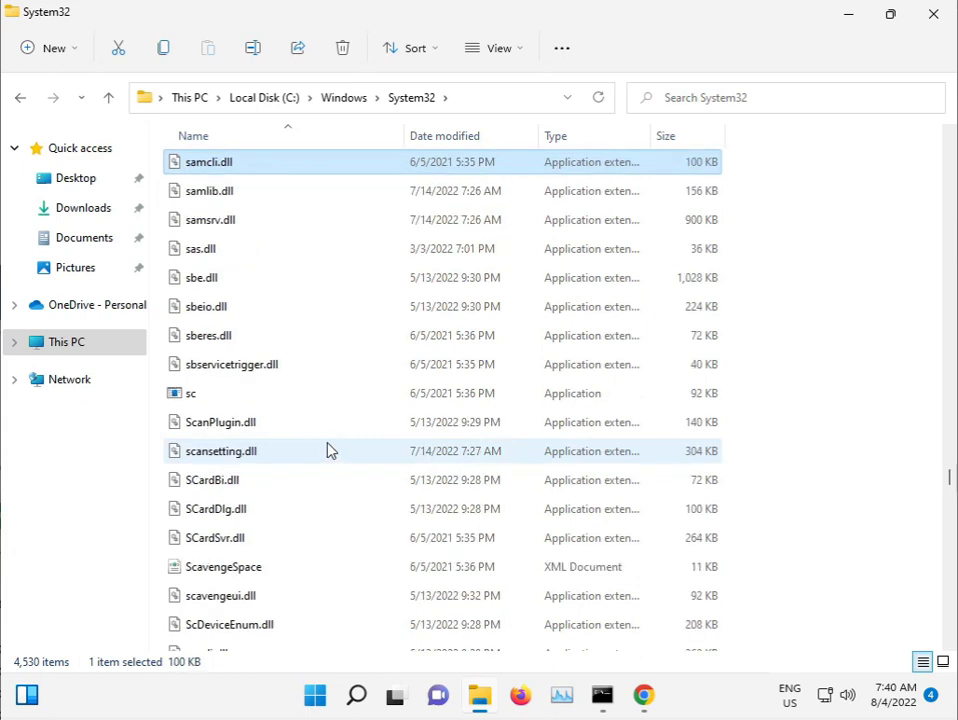
pyautogui.press('Down')
pyautogui.press('Down')
pyautogui.press('Down')
pyautogui.press('Down')
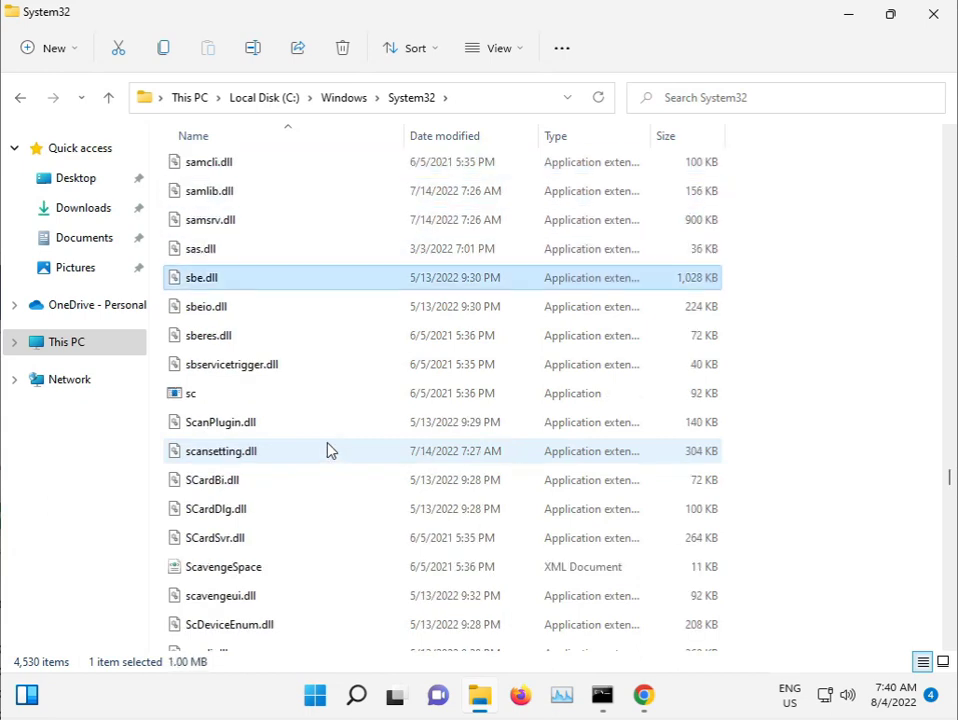
pyautogui.press('s')
pyautogui.press('c')
pyautogui.press('d')
pyautogui.press('s')
pyautogui.press('c')
pyautogui.press('e')
pyautogui.press('Down')
pyautogui.press('Down')
pyautogui.press('Down')
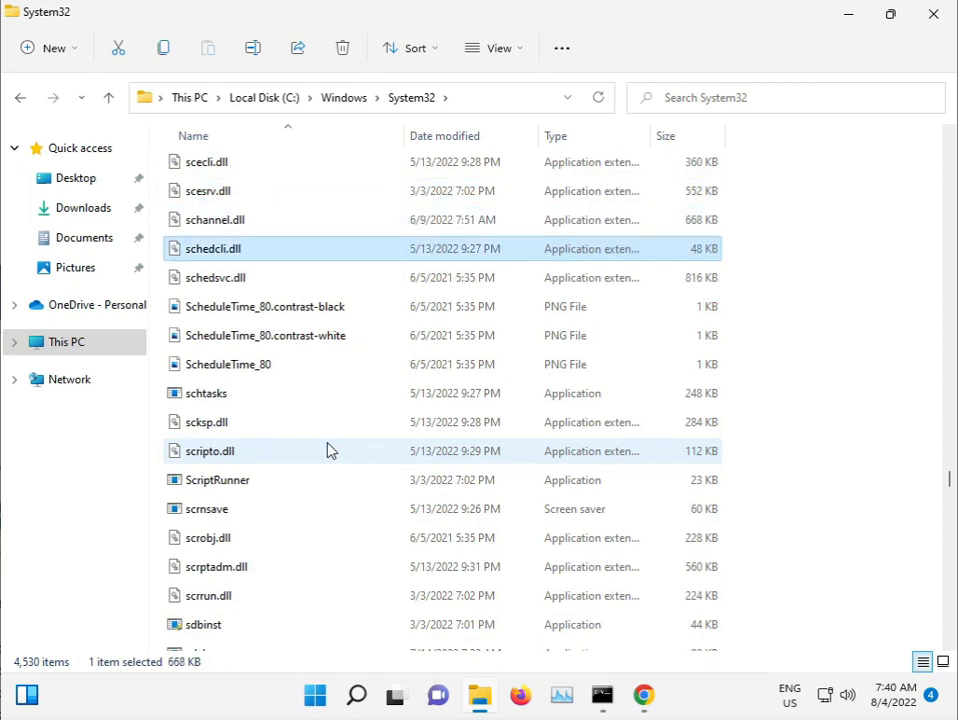
pyautogui.press('Down')
pyautogui.press('s')
pyautogui.press('d')
pyautogui.press('i')
pyautogui.press('Down')
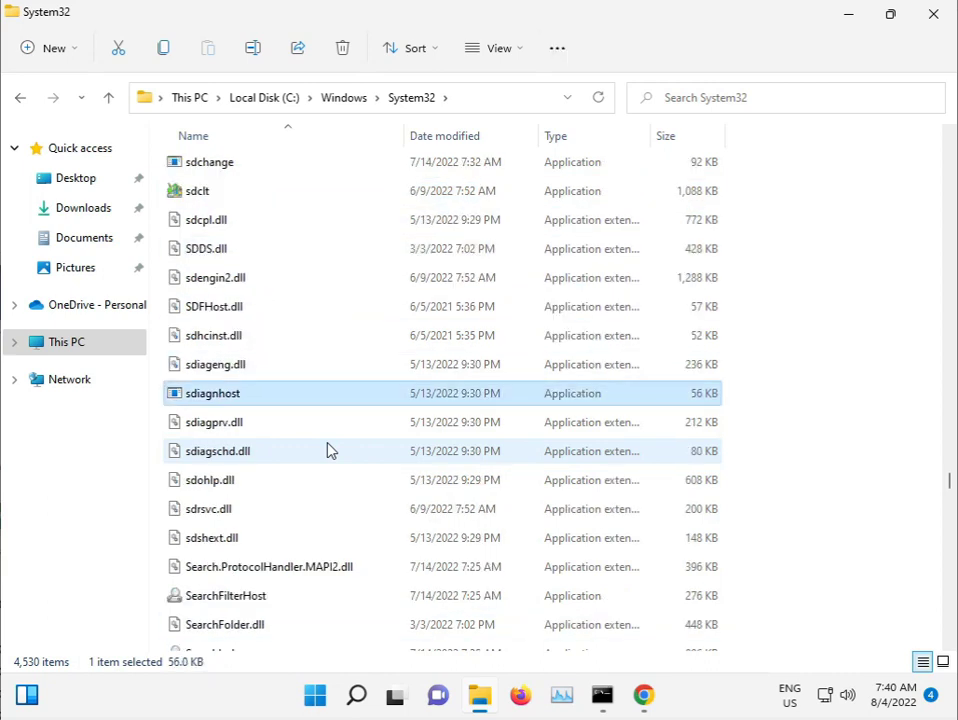
pyautogui.press('s')
pyautogui.press('e')
pyautogui.press('c')
pyautogui.press('p')
pyautogui.press('r')
pyautogui.press('s')
pyautogui.press('e')
pyautogui.press('c')
pyautogui.press('u')
pyautogui.press('r')
pyautogui.press('i')
pyautogui.press('t')
pyautogui.press('y')
pyautogui.press('h')
pyautogui.press('s')
pyautogui.press('e')
pyautogui.press('n')
pyautogui.press('d')
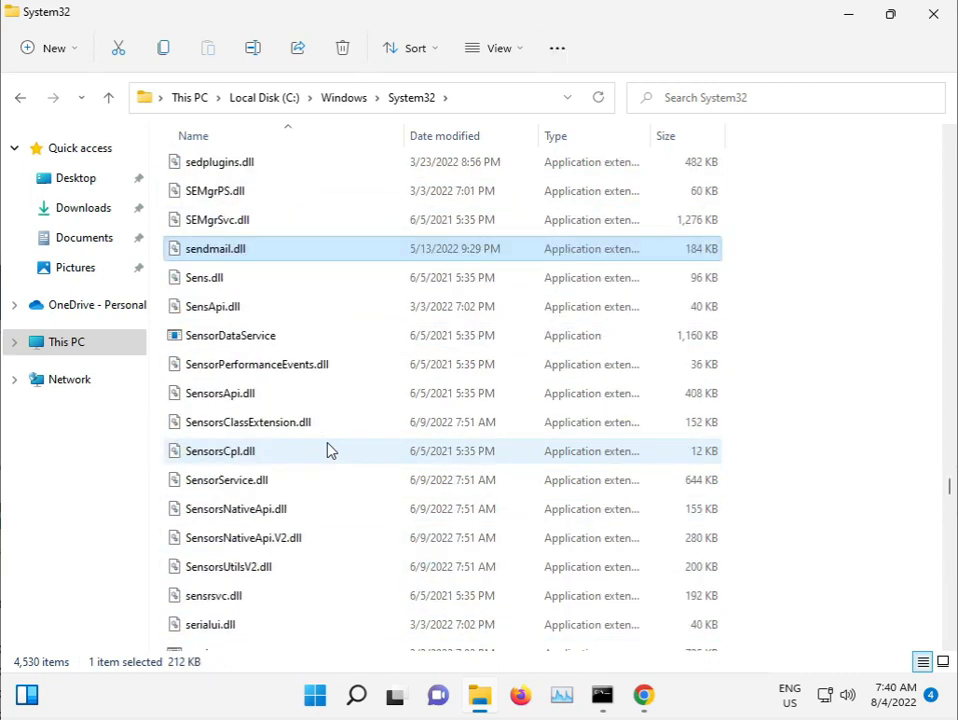
pyautogui.press('s')
pyautogui.press('e')
pyautogui.press('n')
pyautogui.press('s')
pyautogui.press('o')
pyautogui.press('r')
pyautogui.press('s')
pyautogui.press('u')
pyautogui.press('s')
pyautogui.press('e')
pyautogui.press('t')
pyautogui.press('t')
pyautogui.press('i')
pyautogui.press('n')
pyautogui.press('g')
pyautogui.press('s')
pyautogui.press('e')
pyautogui.press('s')
pyautogui.press('e')
pyautogui.press('t')
pyautogui.press('t')
pyautogui.press('i')
pyautogui.press('n')
pyautogui.press('g')
pyautogui.press('s')
pyautogui.press('h')
pyautogui.press('a')
pyautogui.press('n')
pyautogui.press('d')
pyautogui.press('l')
pyautogui.press('e')
pyautogui.press('r')
pyautogui.press('s')
pyautogui.press('_')
pyautogui.press('c')
pyautogui.press('s')
pyautogui.press('e')
pyautogui.press('t')
pyautogui.press('t')
pyautogui.press('i')
pyautogui.press('n')
pyautogui.press('g')
pyautogui.press('s')
pyautogui.press('h')
pyautogui.press('a')
pyautogui.press('n')
pyautogui.press('d')
pyautogui.press('l')
pyautogui.press('e')
pyautogui.press('r')
pyautogui.press('s')
pyautogui.press('_')
pyautogui.press('g')
pyautogui.press('e')
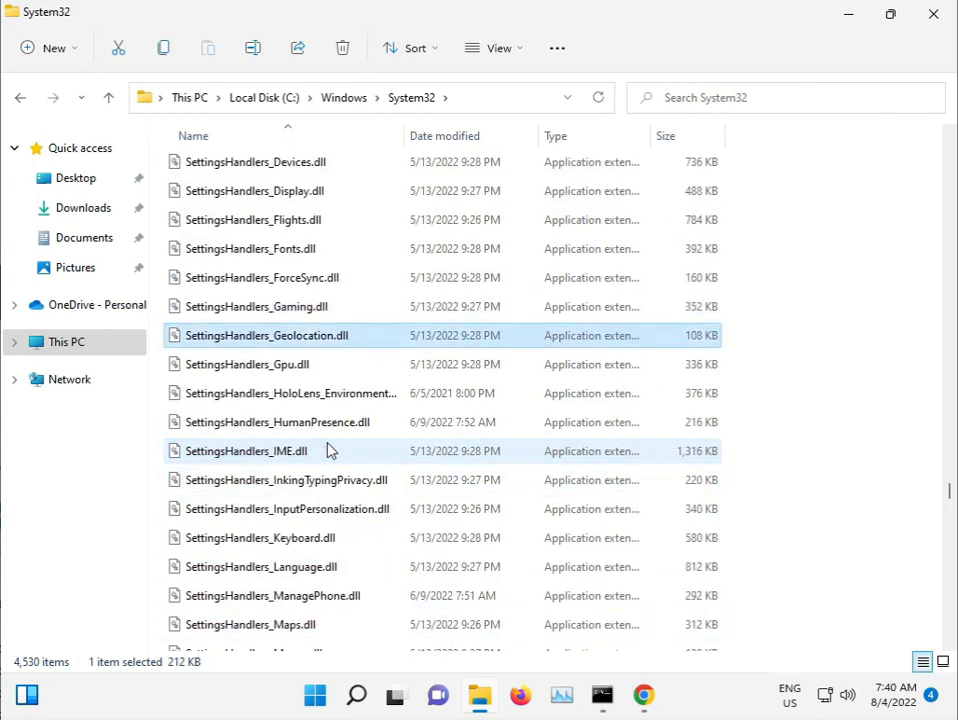
pyautogui.press('s')
pyautogui.press('e')
pyautogui.press('t')
pyautogui.press('t')
pyautogui.press('i')
pyautogui.press('n')
pyautogui.press('g')
pyautogui.press('s')
pyautogui.press('h')
pyautogui.press('a')
pyautogui.press('n')
pyautogui.press('d')
pyautogui.press('l')
pyautogui.press('e')
pyautogui.press('r')
pyautogui.press('s')
pyautogui.press('_')
pyautogui.press('n')
pyautogui.press('t')
pyautogui.press('s')
pyautogui.press('e')
pyautogui.press('t')
pyautogui.press('t')
pyautogui.press('i')
pyautogui.press('n')
pyautogui.press('g')
pyautogui.press('s')
pyautogui.press('h')
pyautogui.press('a')
pyautogui.press('n')
pyautogui.press('d')
pyautogui.press('l')
pyautogui.press('e')
pyautogui.press('r')
pyautogui.press('s')
pyautogui.press('_')
pyautogui.press('t')
pyautogui.press('o')
pyautogui.press('s')
pyautogui.press('e')
pyautogui.press('t')
pyautogui.press('x')
pyautogui.press('s')
pyautogui.press('h')
pyautogui.press('a')
pyautogui.press('r')
pyautogui.press('e')
pyautogui.press('h')
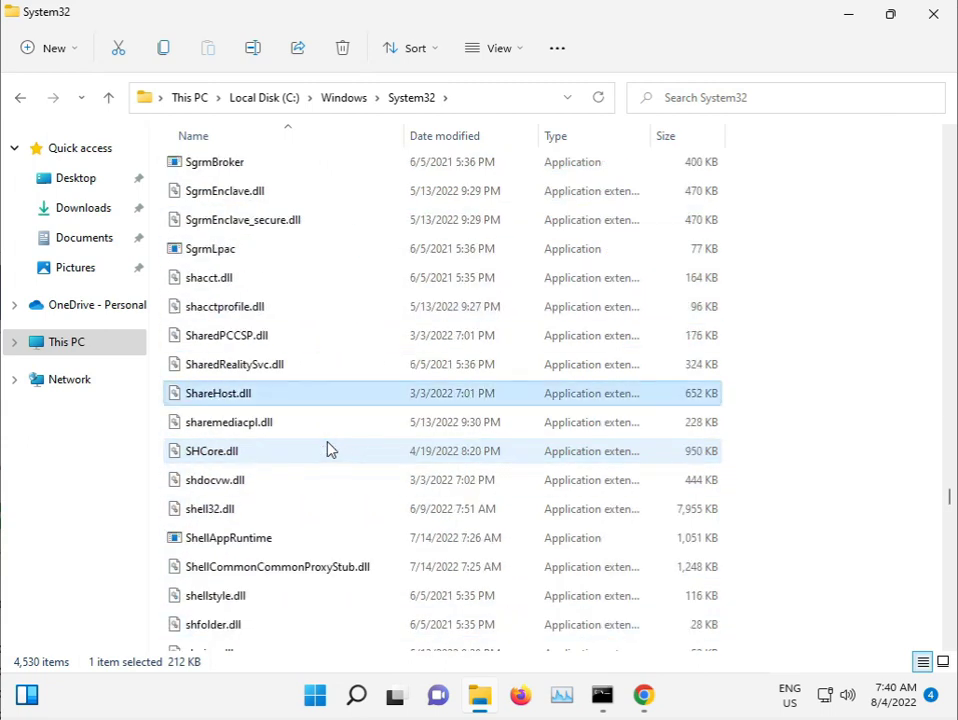
pyautogui.press('s')
pyautogui.press('h')
pyautogui.press('a')
pyautogui.press('r')
pyautogui.press('e')
pyautogui.press('m')
# Go up to C:\Windows and bring the SoftwareDistribution folder into view.
pyautogui.click(350, 98)
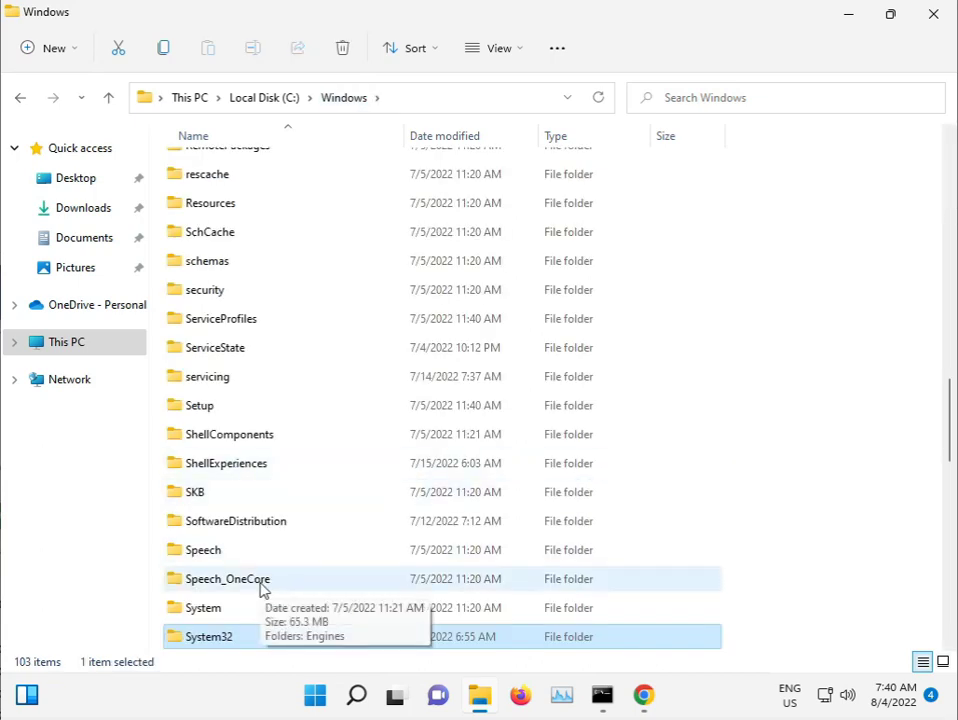
pyautogui.press('s')
pyautogui.press('y')
pyautogui.press('s')
pyautogui.press('t')
pyautogui.press('e')
pyautogui.press('m')
pyautogui.press('a')
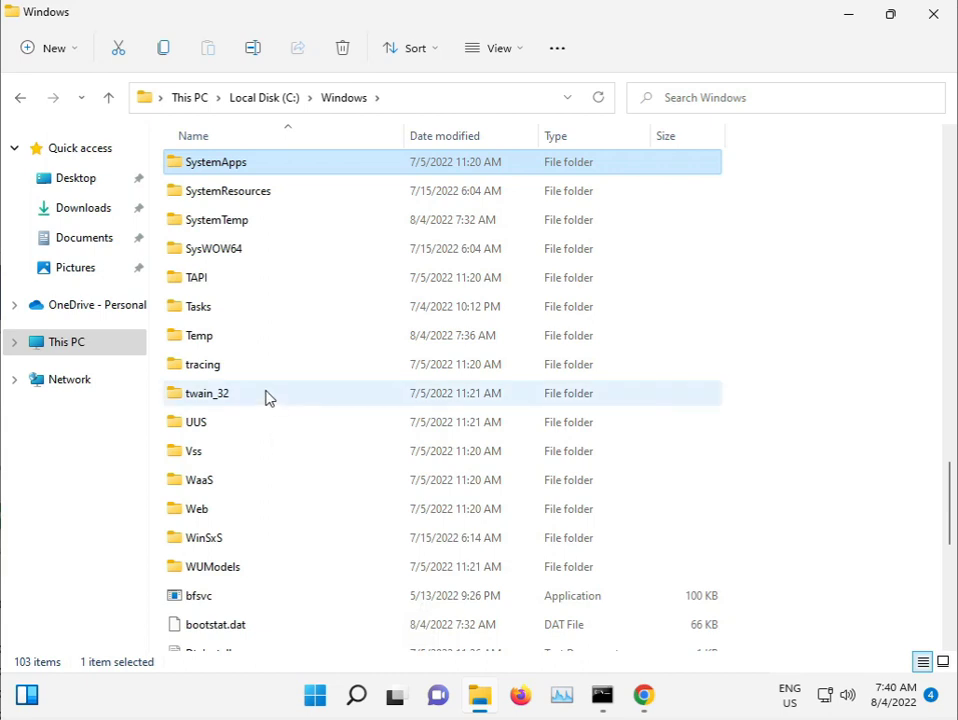
pyautogui.press('Down')
pyautogui.press('Down')
pyautogui.press('Down')
pyautogui.scroll(1, 272, 367)
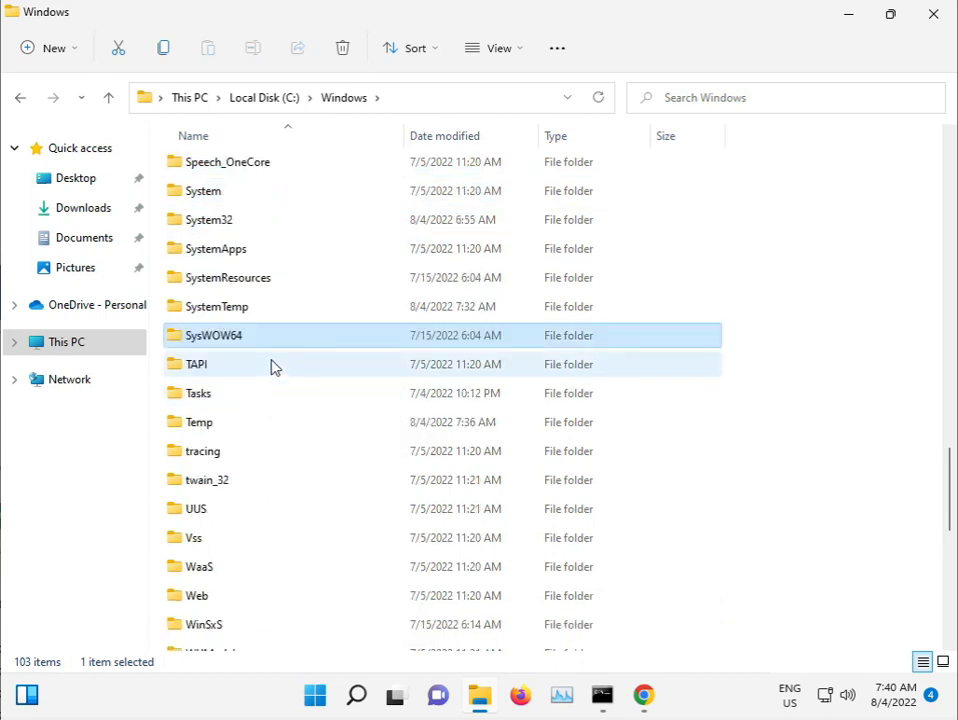
pyautogui.scroll(3, 272, 367)
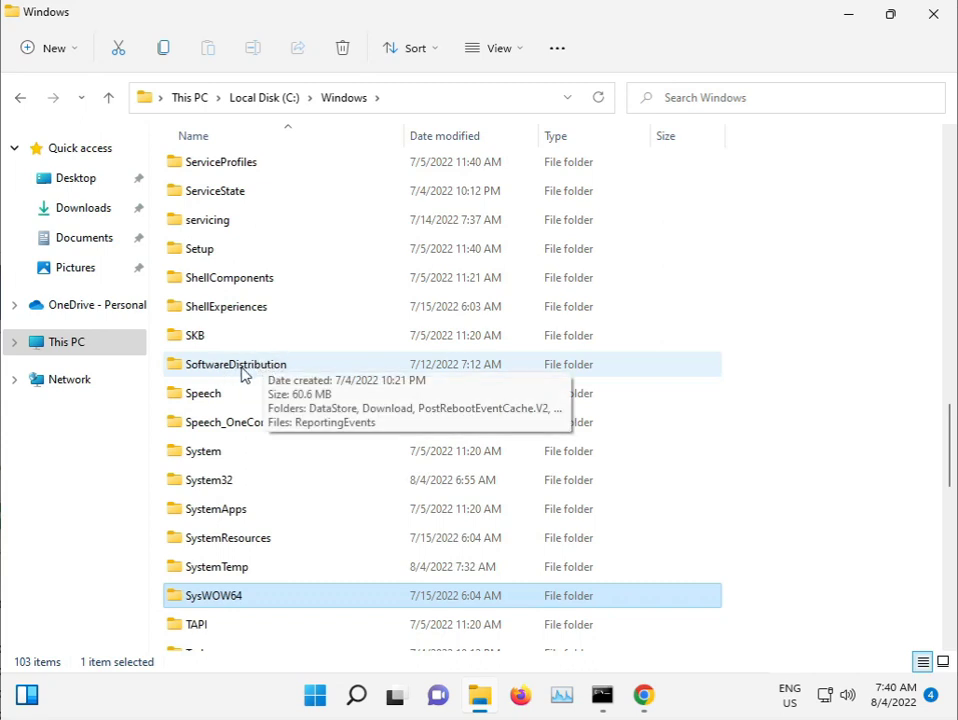
# Permanently delete all six items inside the SoftwareDistribution folder.
pyautogui.doubleClick(248, 372)
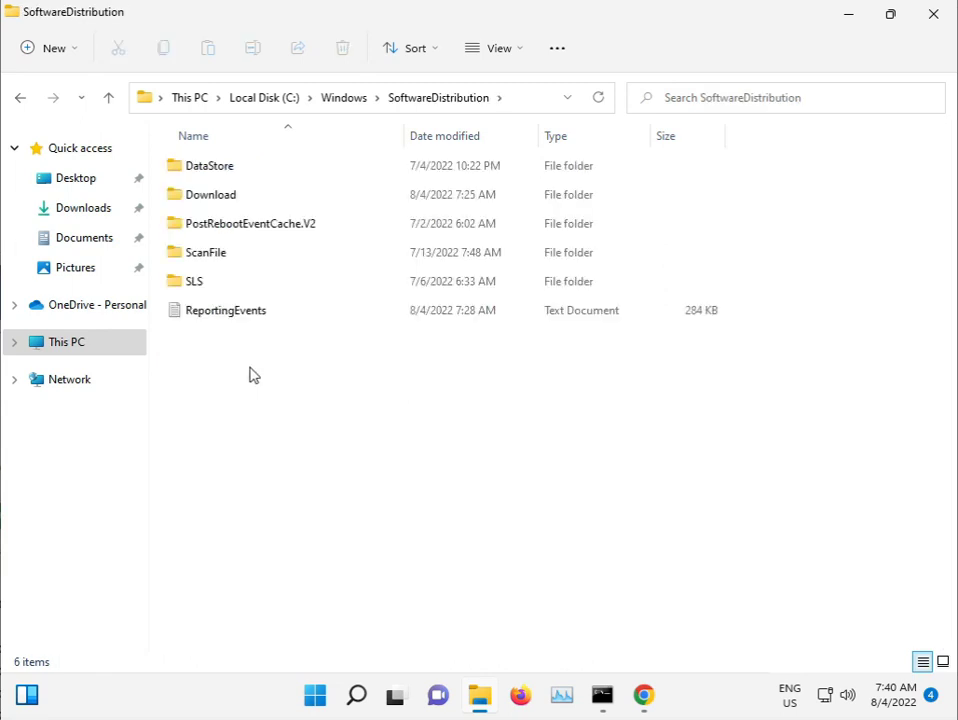
pyautogui.moveTo(260, 392); pyautogui.dragTo(247, 166)
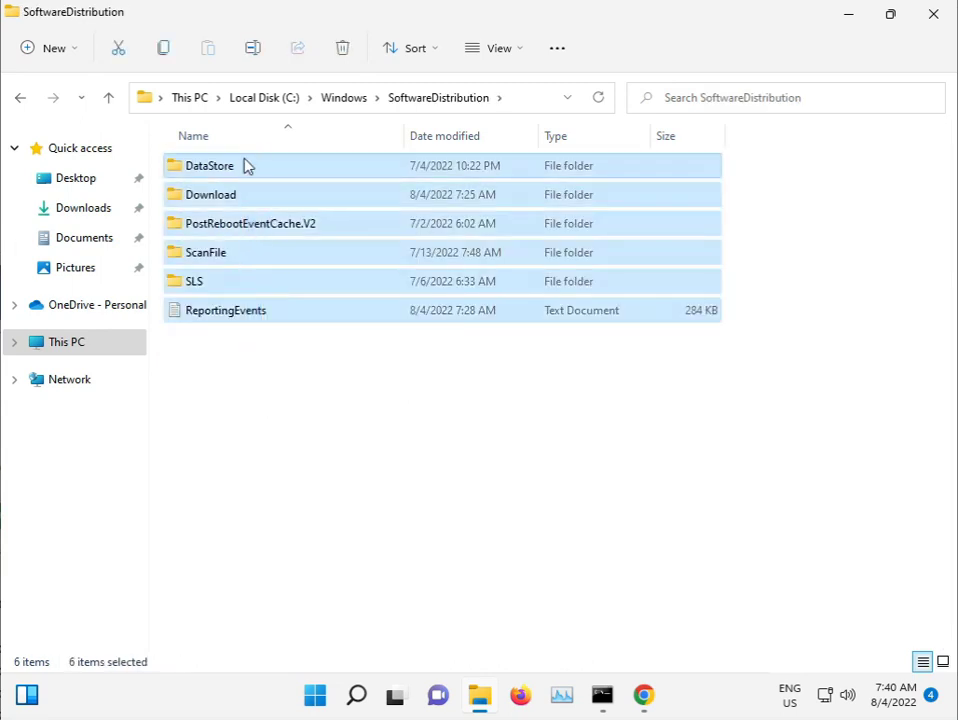
pyautogui.hotkey('shift', 'Delete')
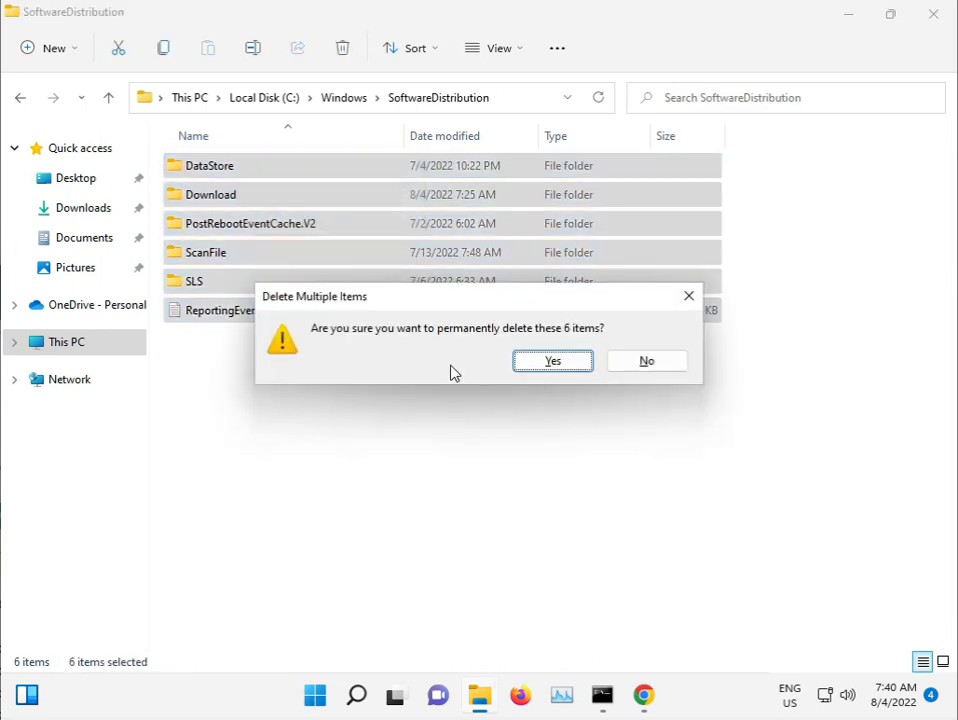
pyautogui.click(547, 362)
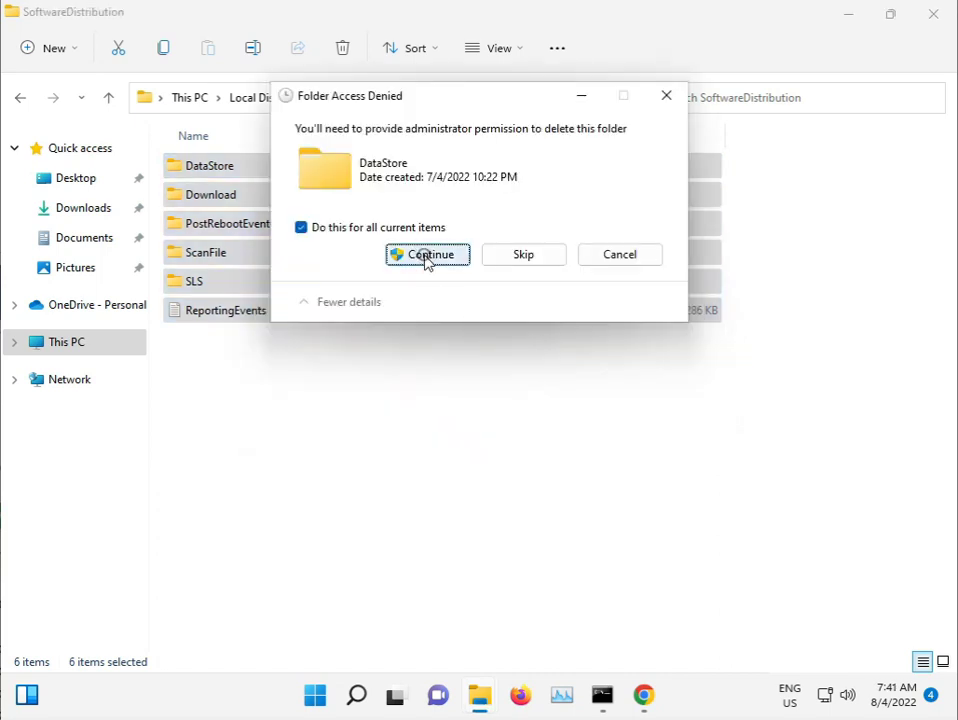
# Grant admin permission, skip in-use items for all, then return to the running sfc scan.
pyautogui.click(426, 257)
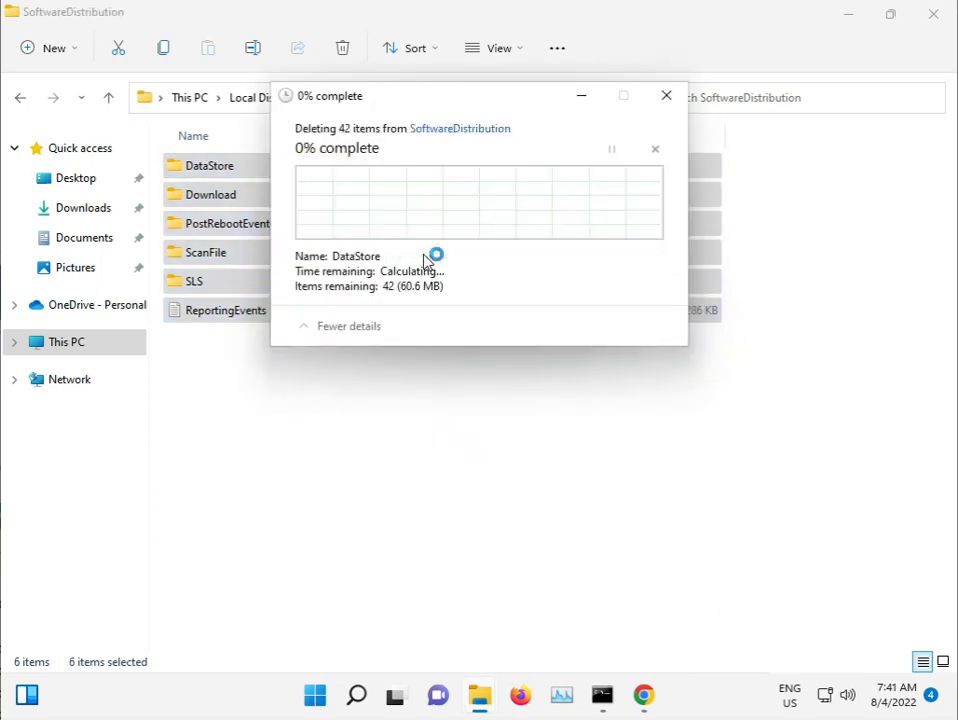
pyautogui.click(302, 256)
pyautogui.click(527, 285)
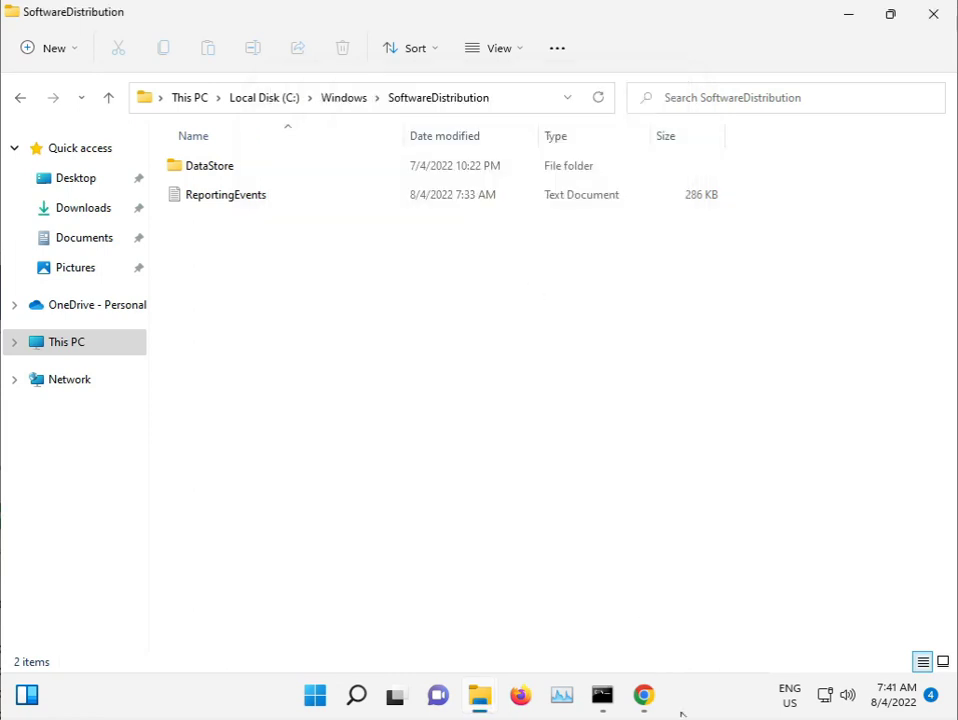
pyautogui.click(931, 15)
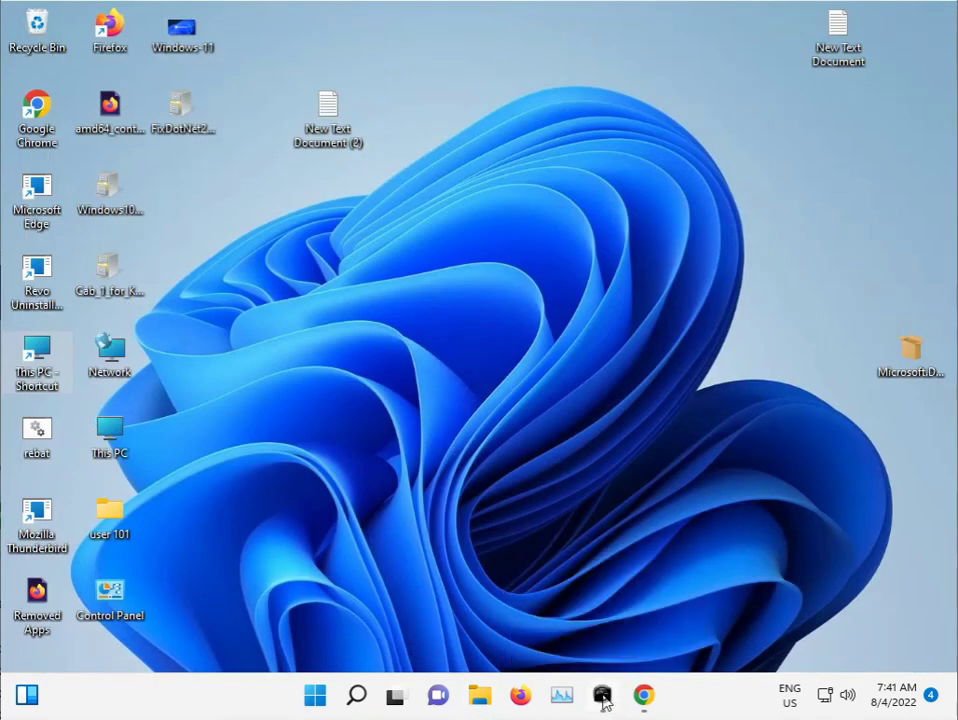
pyautogui.click(602, 697)
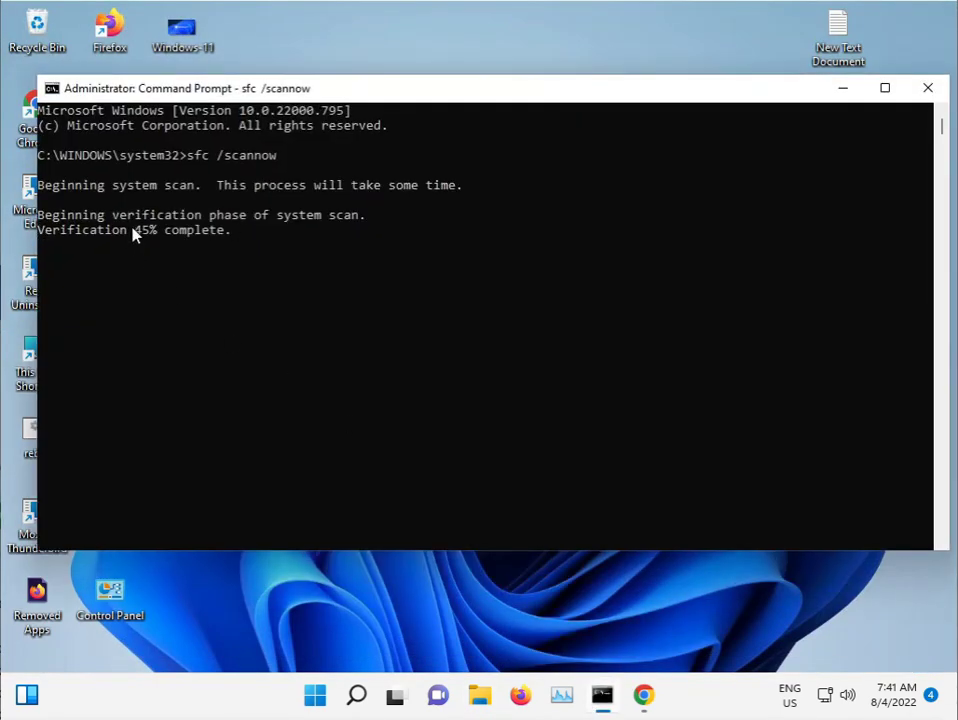